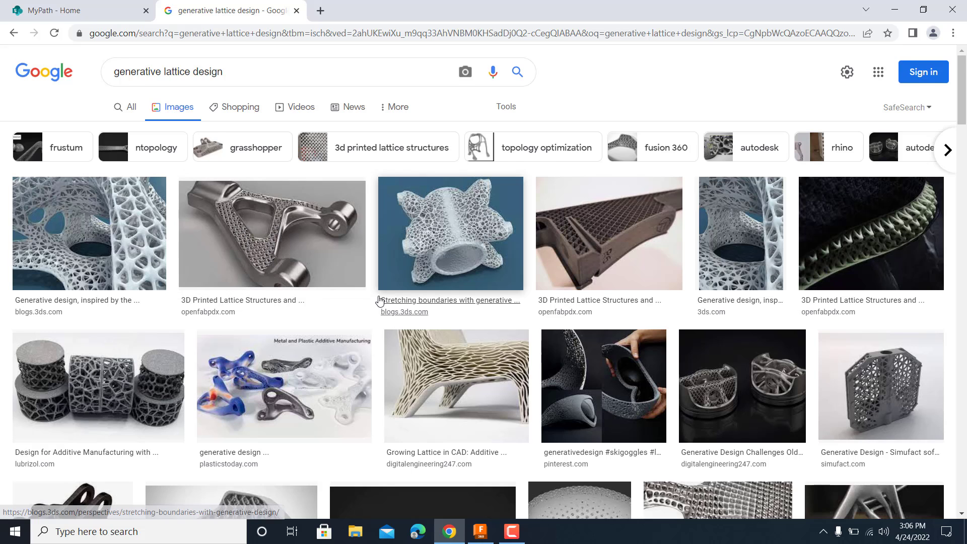
# Browse the generative lattice design image results for examples of 3D-printed lattice parts
pyautogui.scroll(-1, 349, 318)
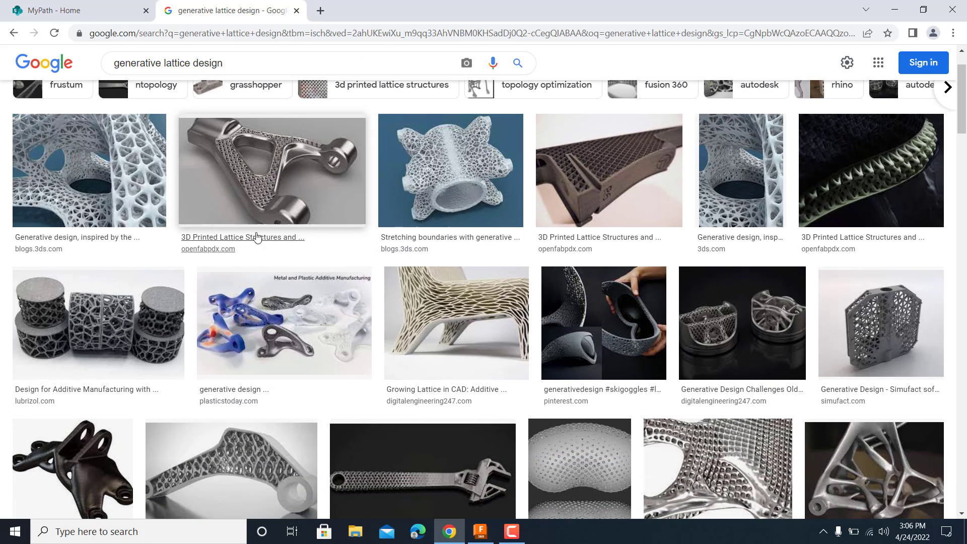
pyautogui.scroll(1, 236, 204)
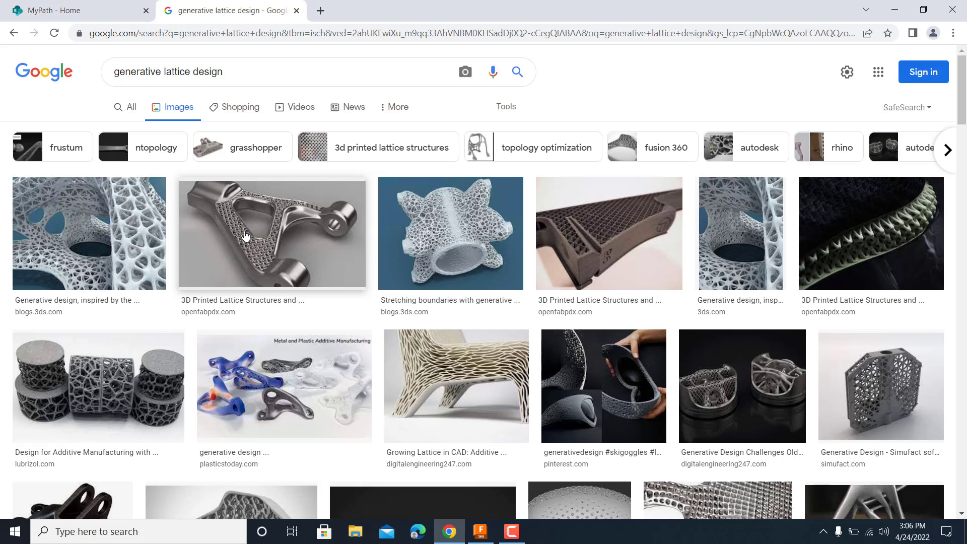
pyautogui.scroll(-1, 296, 220)
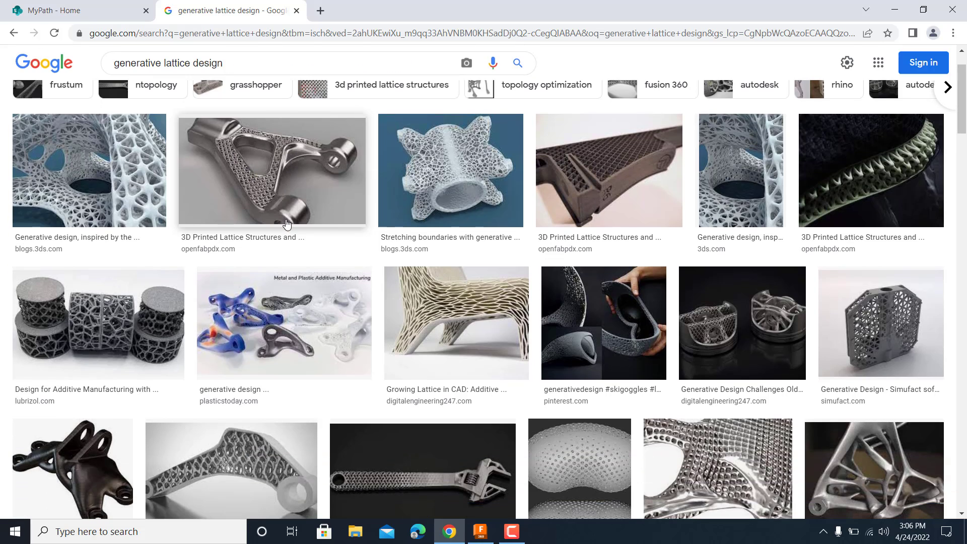
pyautogui.scroll(-3, 612, 182)
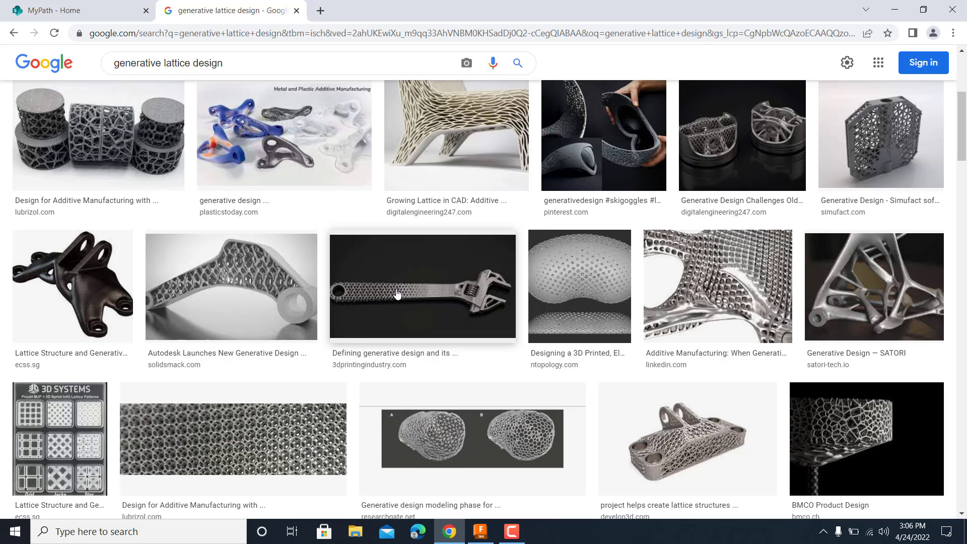
pyautogui.scroll(-2, 439, 303)
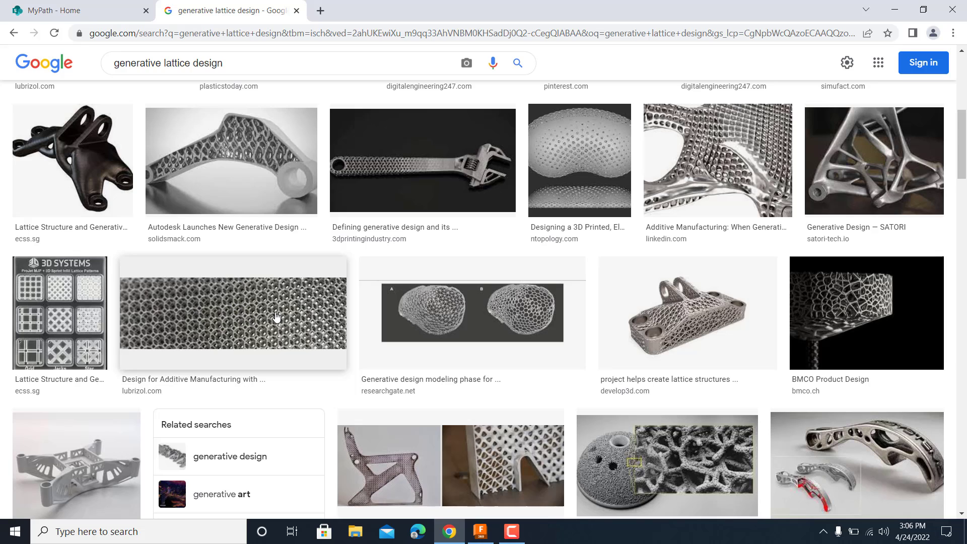
pyautogui.scroll(-1, 306, 322)
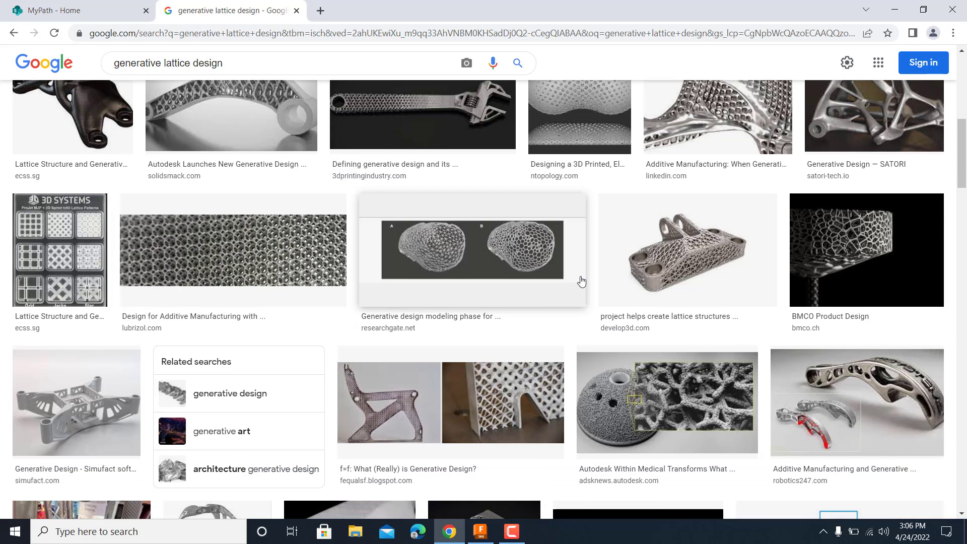
pyautogui.scroll(-1, 705, 275)
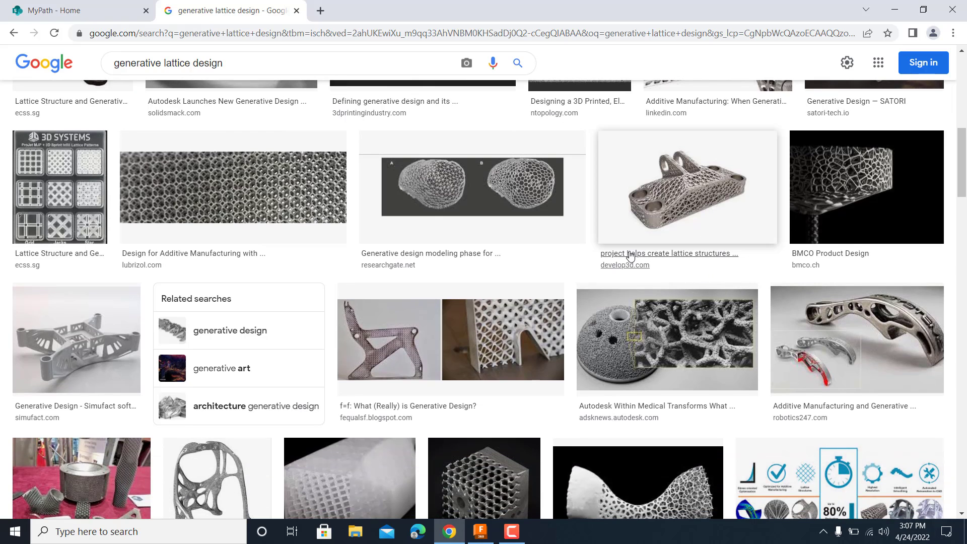
pyautogui.scroll(6, 644, 352)
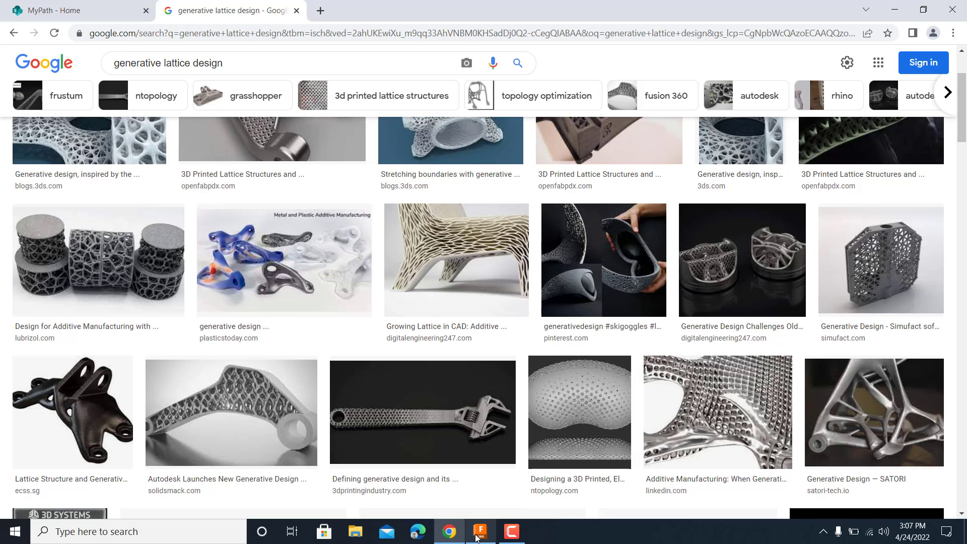
# Switch to Fusion 360 and sketch a 30 mm diameter circle centred on the origin
pyautogui.click(479, 532)
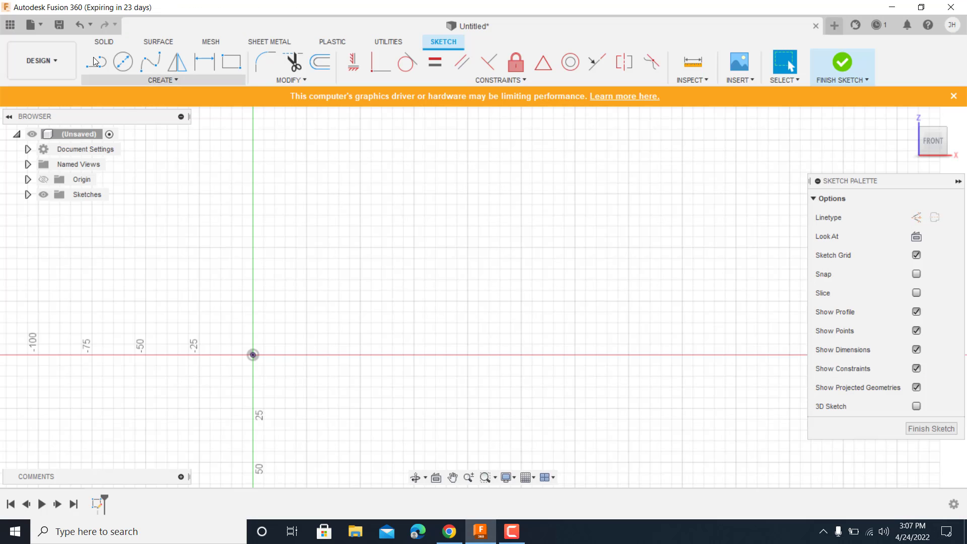
pyautogui.click(123, 62)
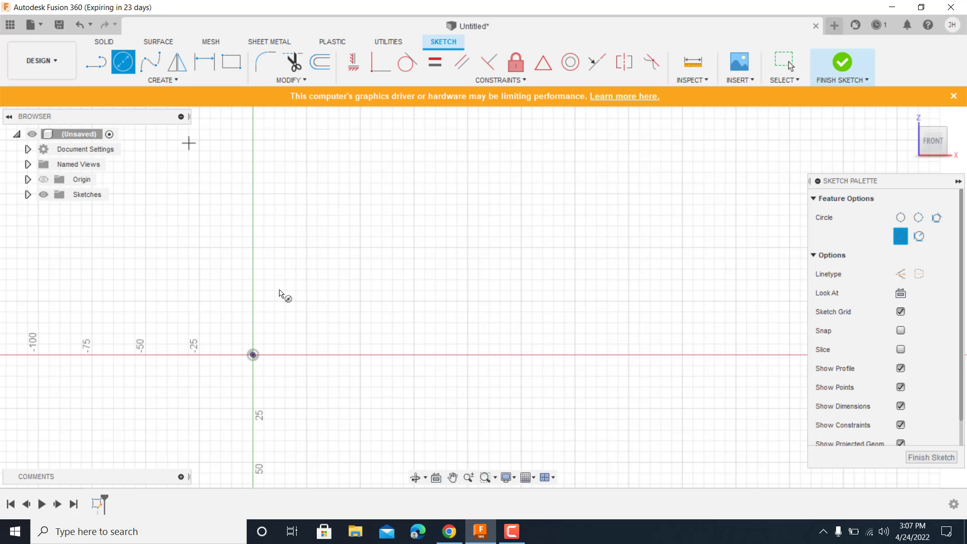
pyautogui.click(253, 355)
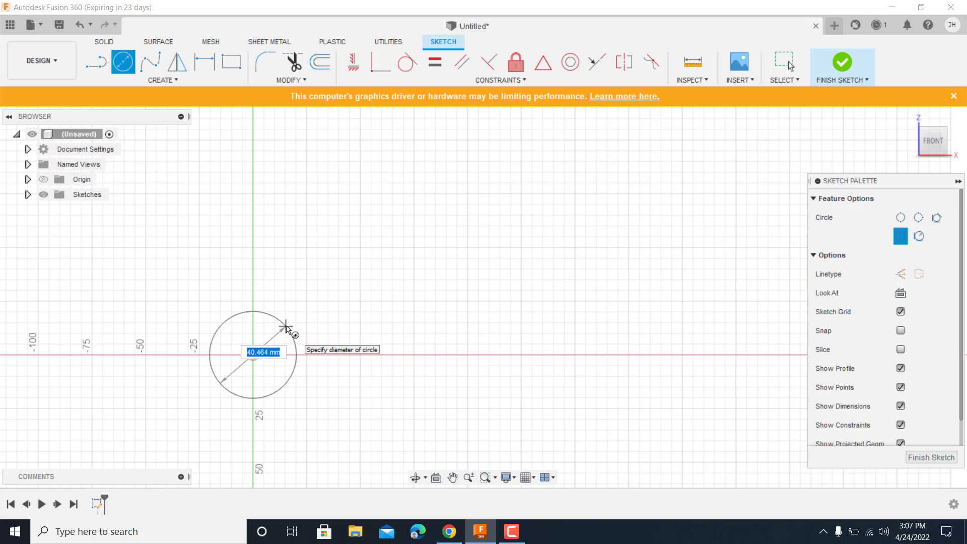
pyautogui.write('30')
pyautogui.press('Return')
pyautogui.press('Escape')
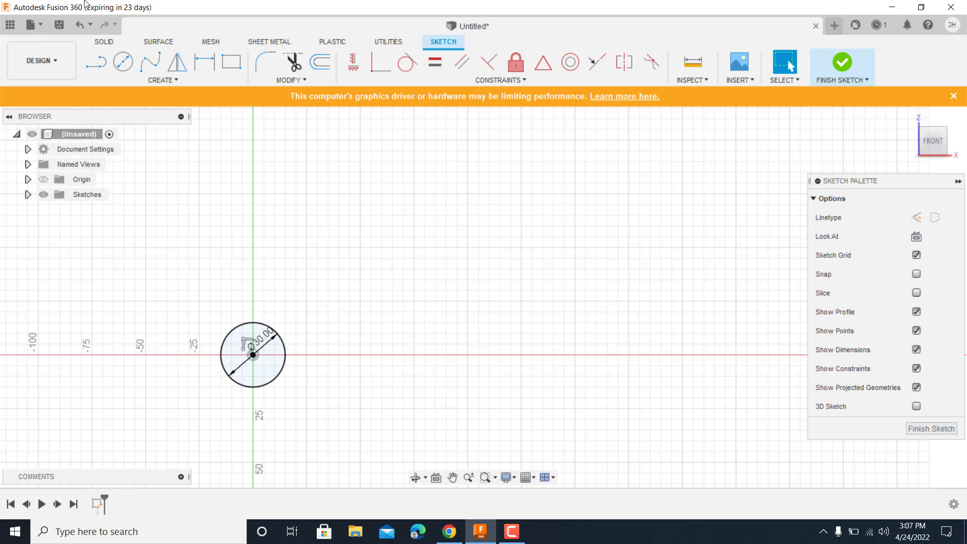
# Sketch a 20 mm diameter circle concentric with the 30 mm circle at the origin
pyautogui.click(123, 58)
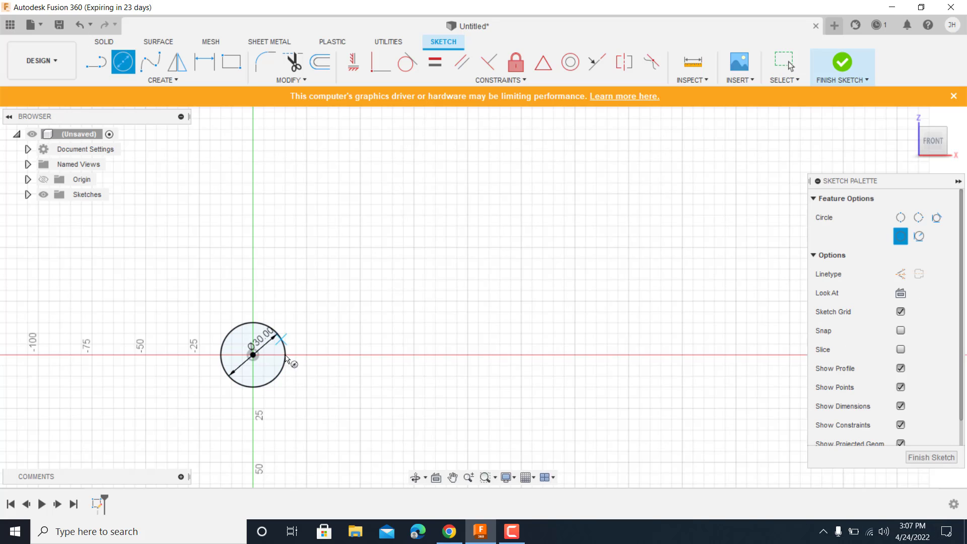
pyautogui.click(253, 355)
pyautogui.press('Return')
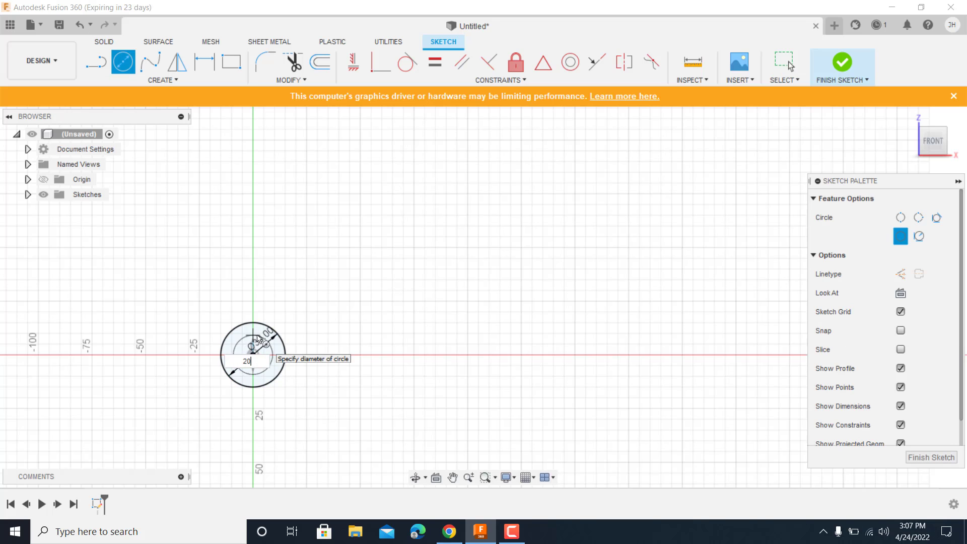
pyautogui.press('Escape')
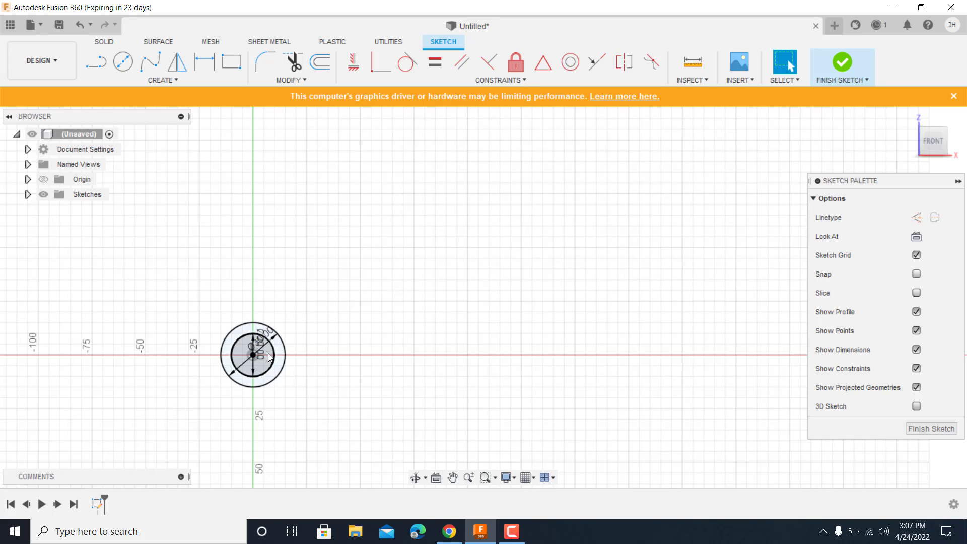
# Set the diameter of the inner circle at the origin to 15 mm
pyautogui.click(265, 353)
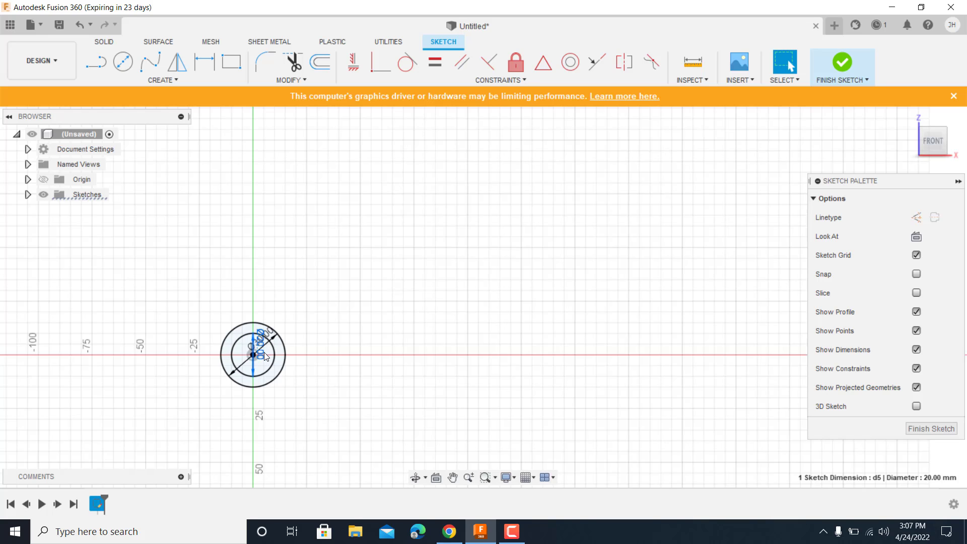
pyautogui.doubleClick(264, 353)
pyautogui.write('15')
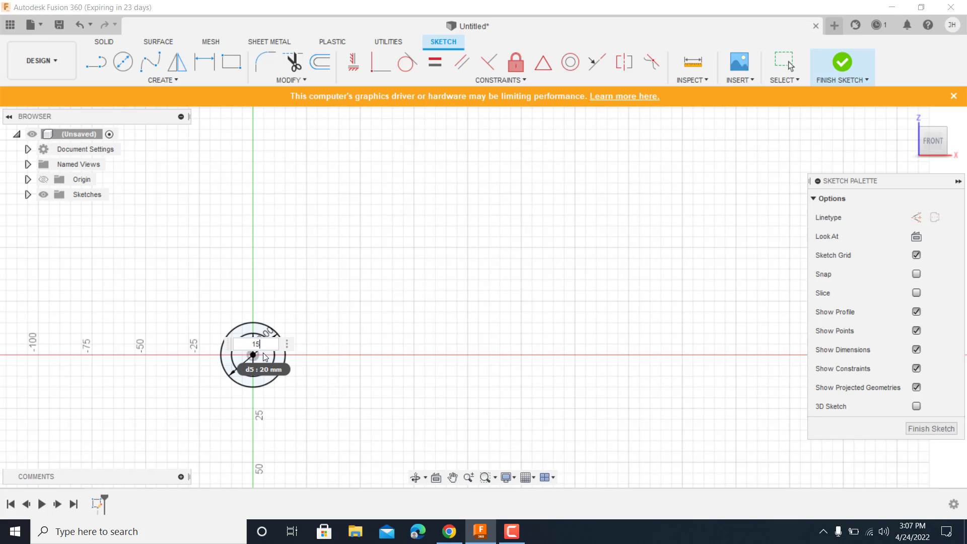
pyautogui.press('Return')
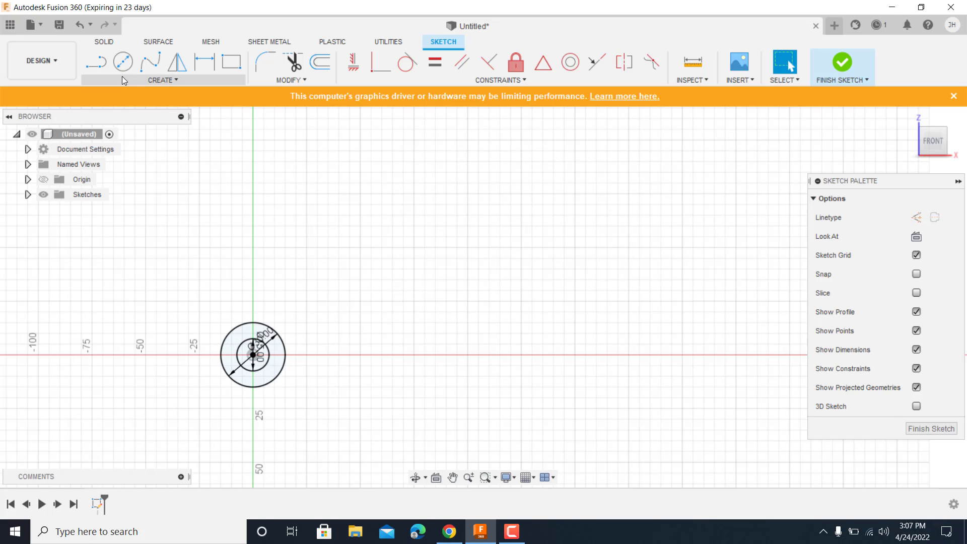
# Sketch a 30 mm diameter circle on the vertical axis, centred about 75 mm above the origin
pyautogui.press('c')
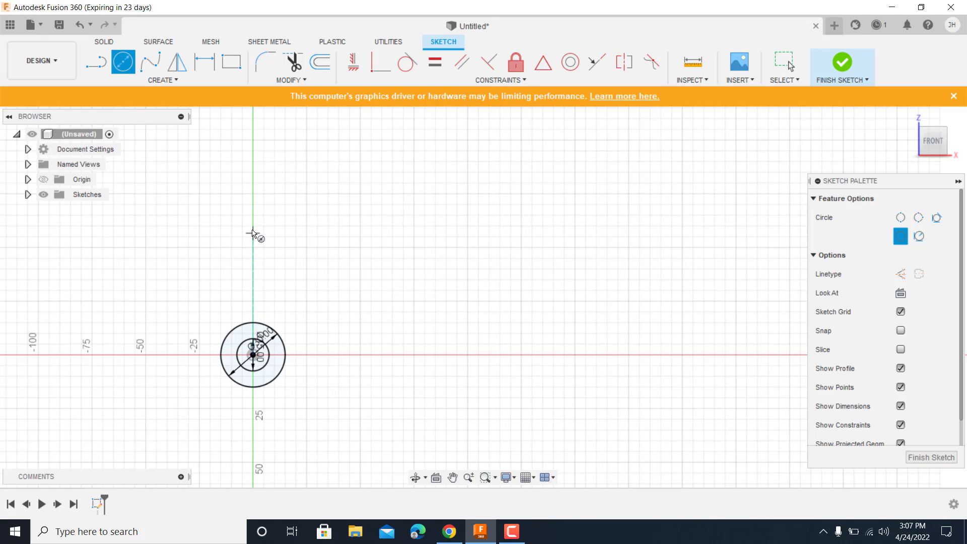
pyautogui.click(252, 194)
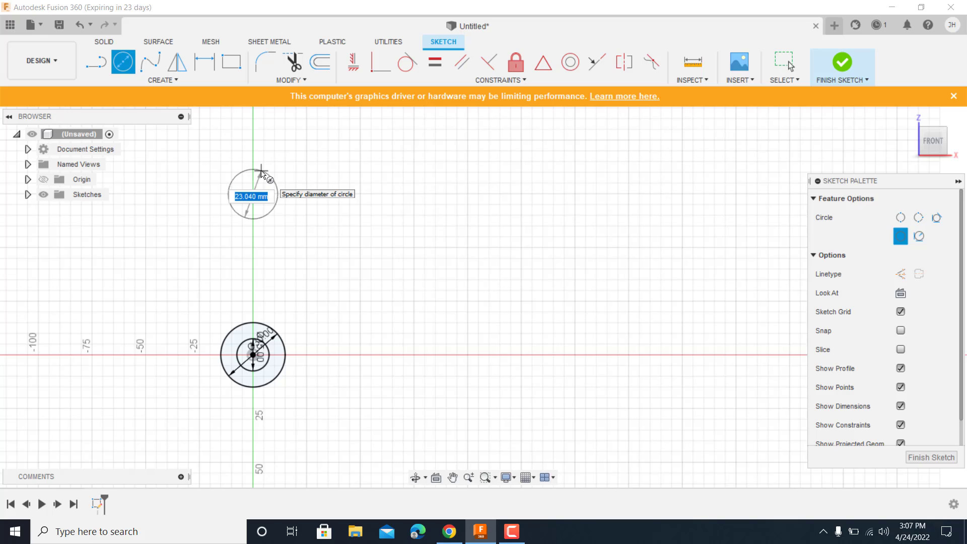
pyautogui.write('30')
pyautogui.press('Return')
pyautogui.press('Escape')
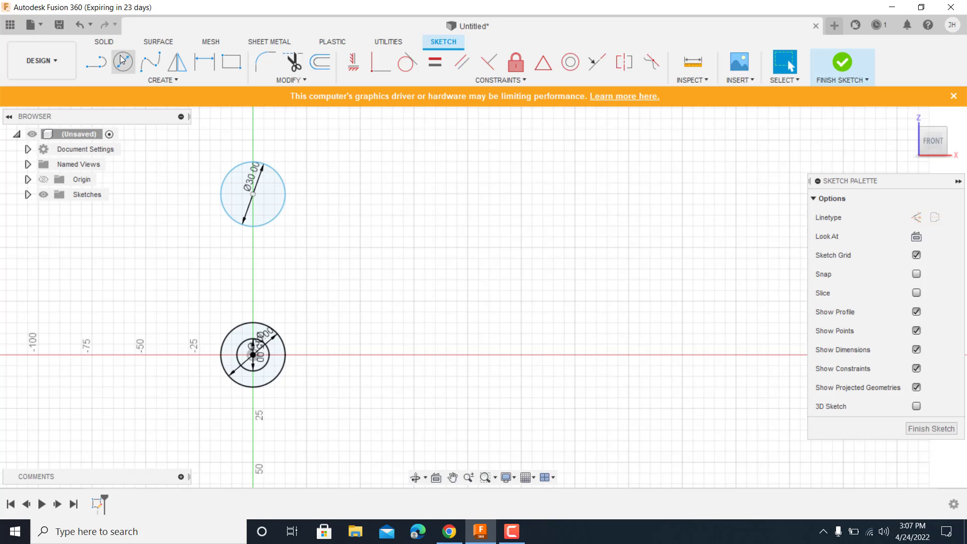
# Add a 15 mm diameter circle concentric with the upper 30 mm circle
pyautogui.click(122, 60)
pyautogui.click(253, 194)
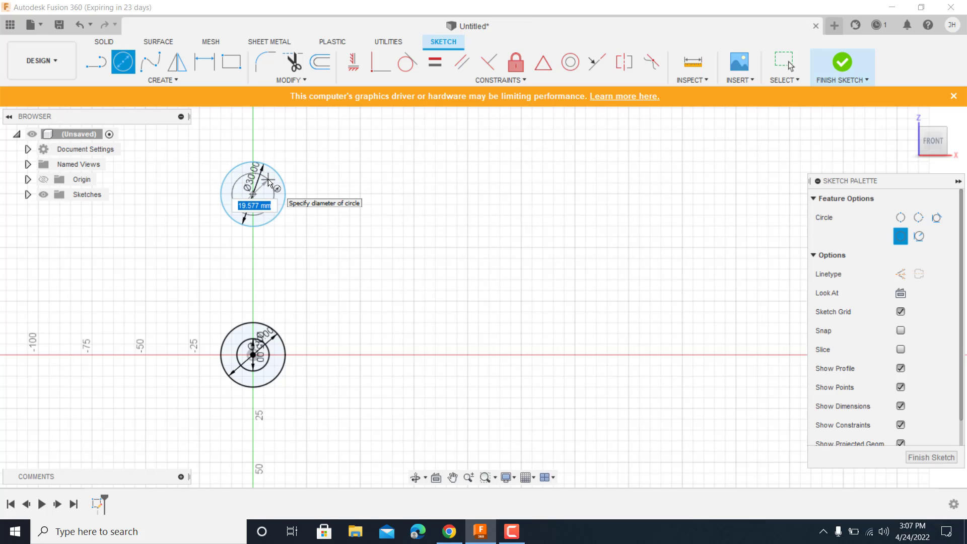
pyautogui.write('15')
pyautogui.press('Return')
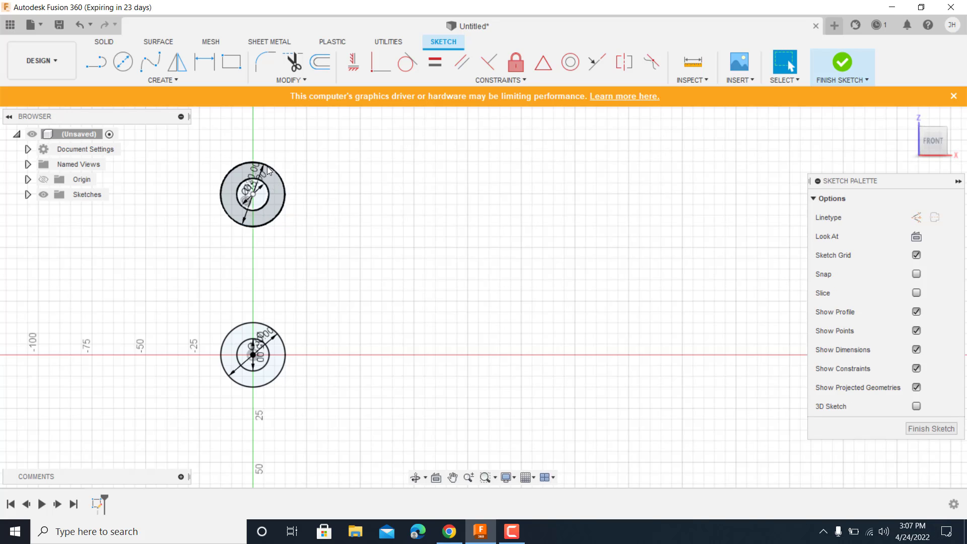
# Dimension the vertical distance between the centres of the upper and lower outer circles as 75 mm
pyautogui.press('d')
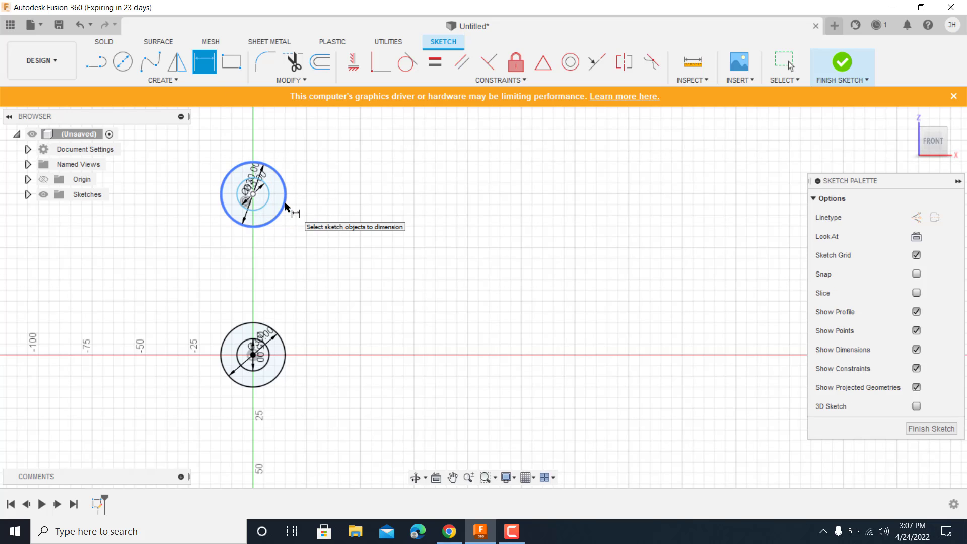
pyautogui.click(286, 207)
pyautogui.click(286, 353)
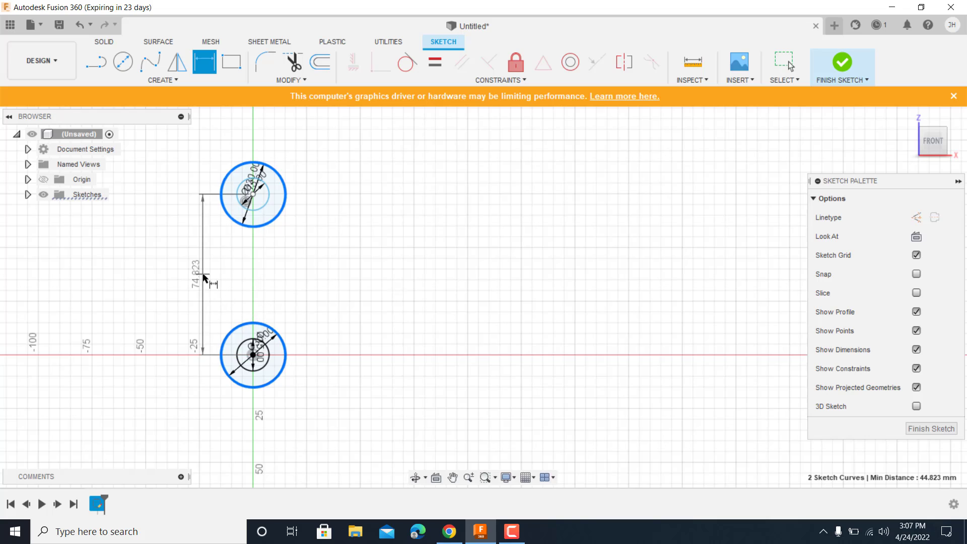
pyautogui.click(204, 277)
pyautogui.write('75')
pyautogui.press('Return')
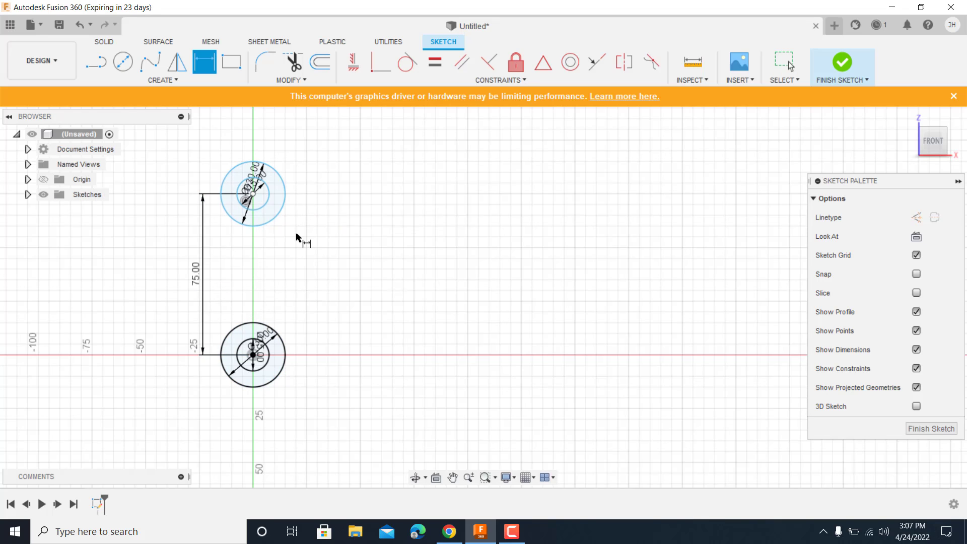
# Sketch a third 30 mm diameter circle about 127 mm right of the vertical axis, at a height between the other two
pyautogui.press('c')
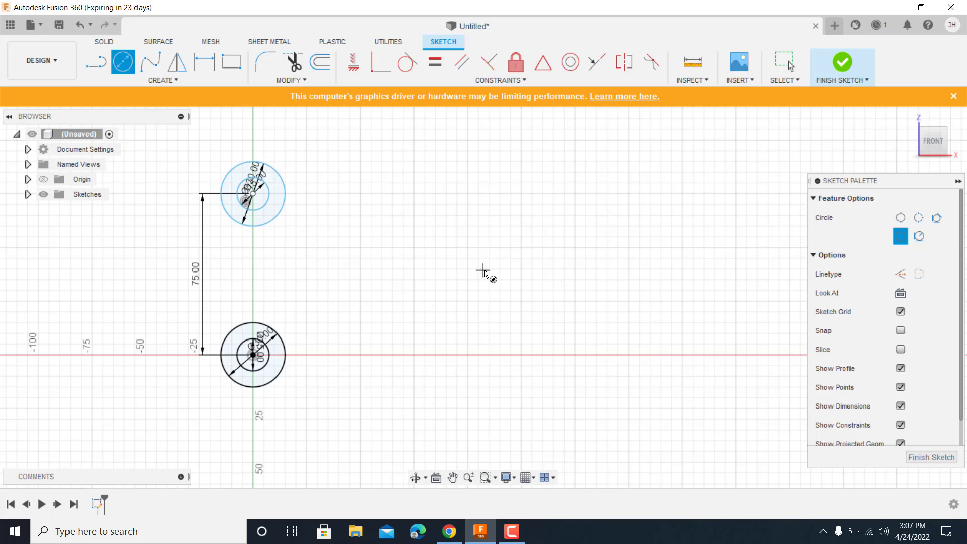
pyautogui.click(525, 269)
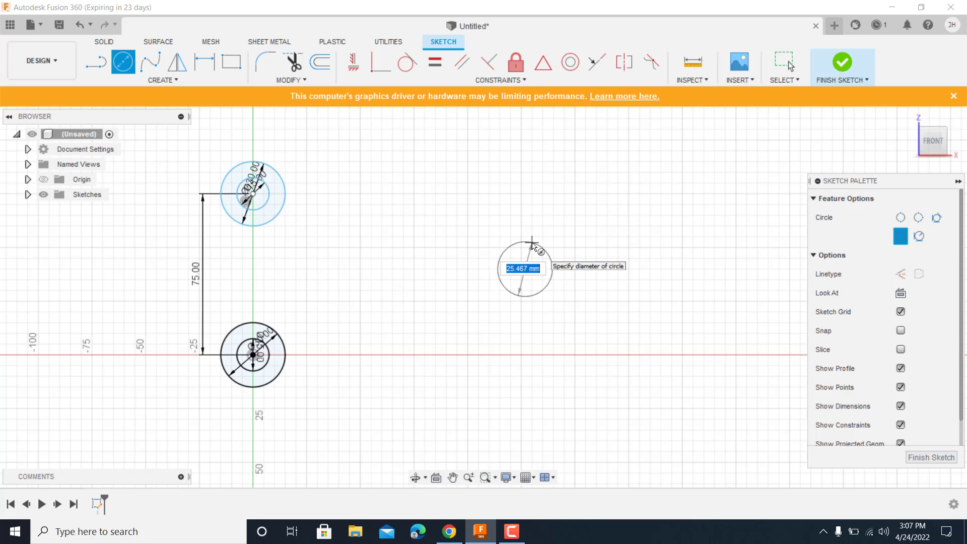
pyautogui.write('30')
pyautogui.press('Return')
pyautogui.press('Escape')
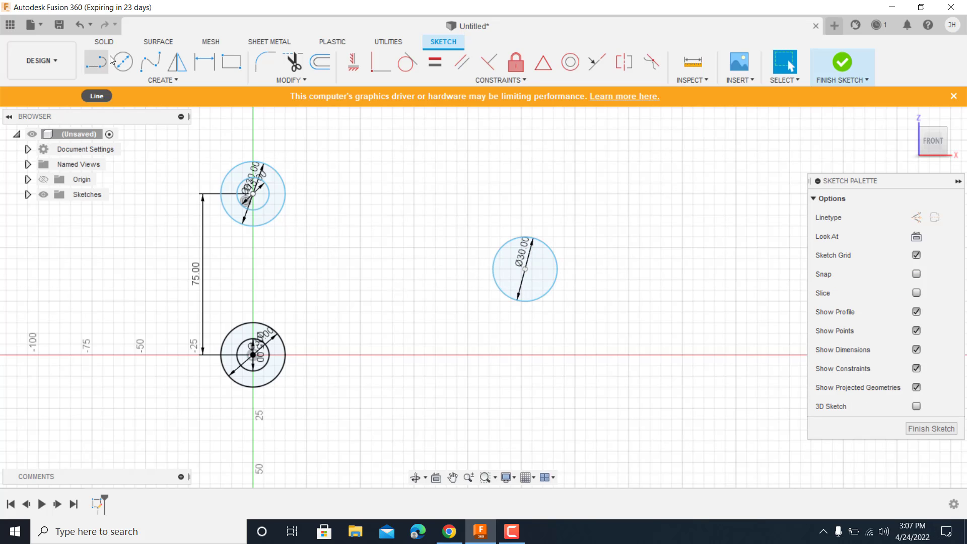
# Add a 15 mm diameter circle concentric with the 30 mm circle on the right of the sketch
pyautogui.click(123, 61)
pyautogui.click(525, 269)
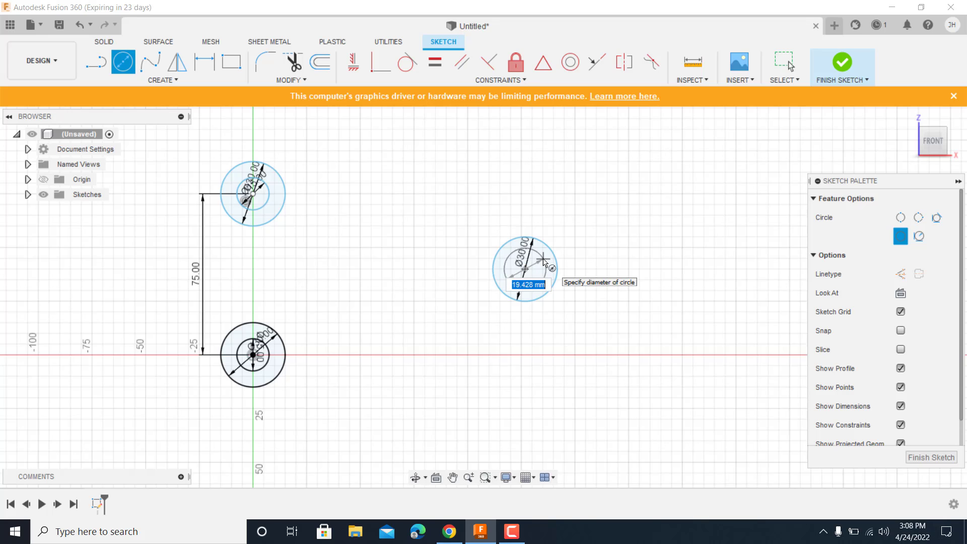
pyautogui.write('15')
pyautogui.press('Return')
pyautogui.press('Escape')
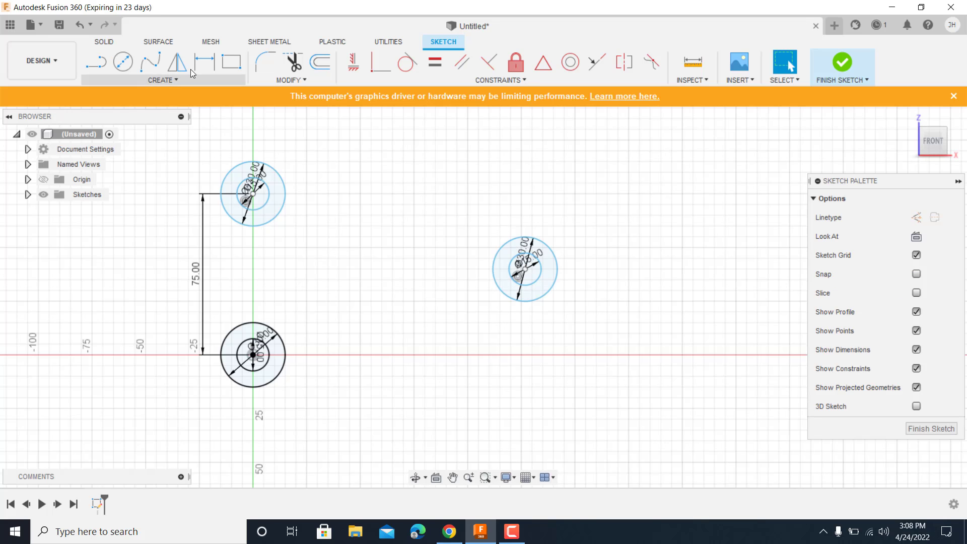
# Dimension the horizontal distance between the centres of the upper-left and right outer circles as 100 mm
pyautogui.click(205, 61)
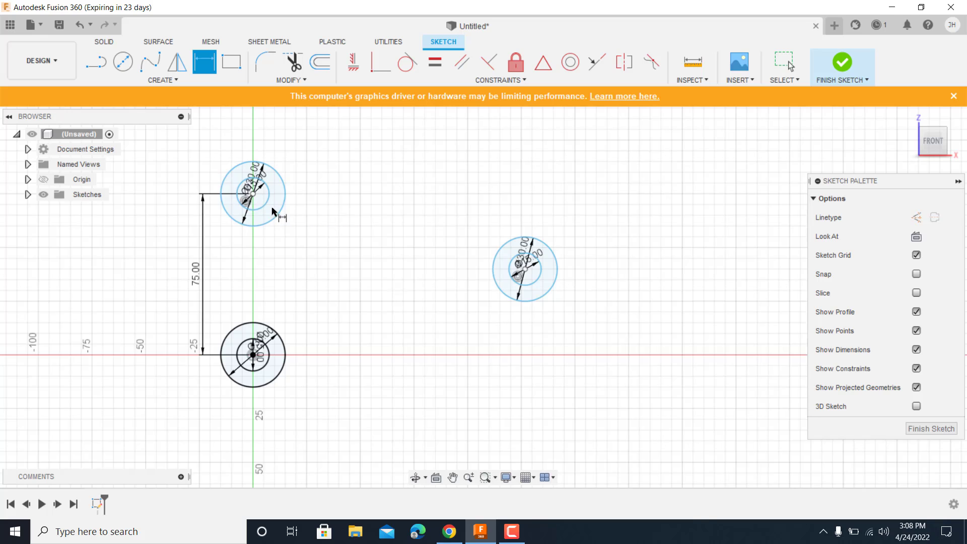
pyautogui.click(285, 207)
pyautogui.click(557, 253)
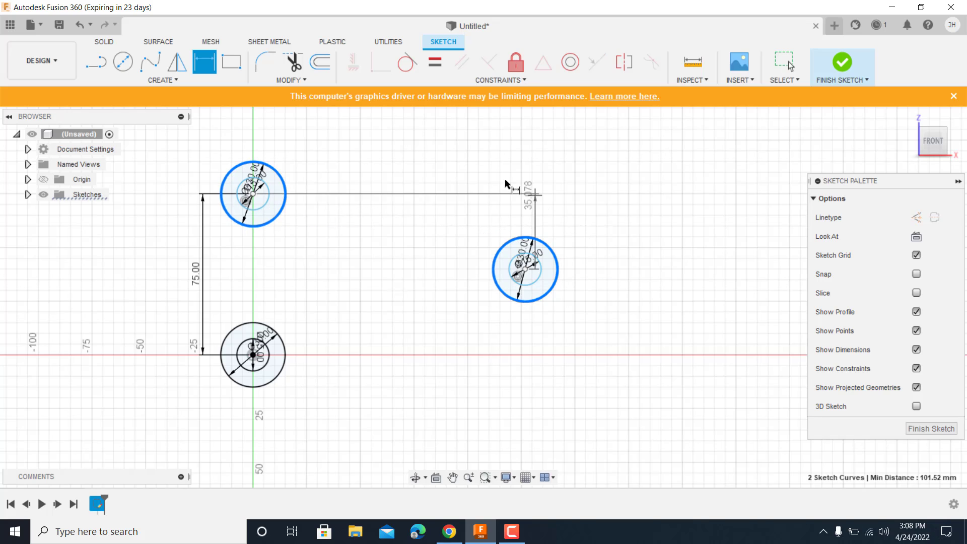
pyautogui.click(404, 143)
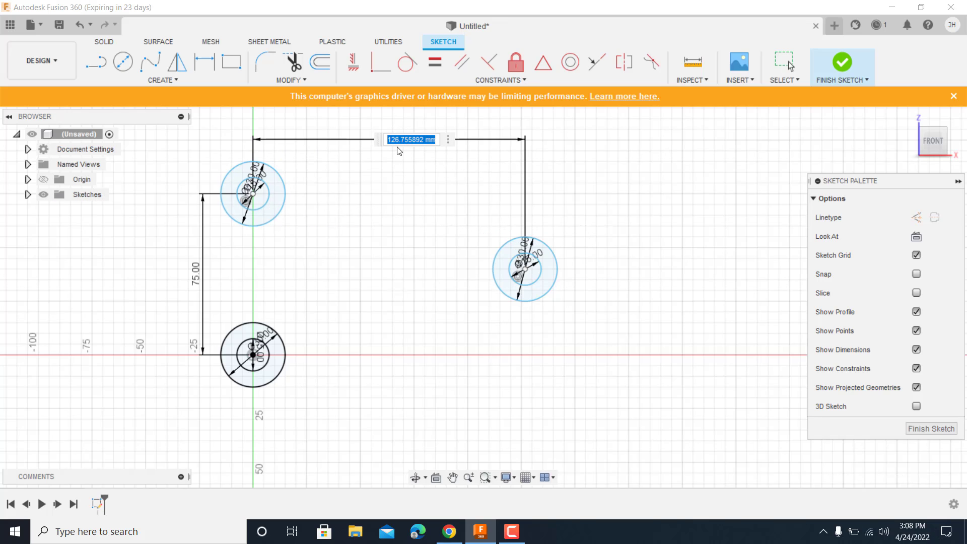
pyautogui.write('100')
pyautogui.press('Return')
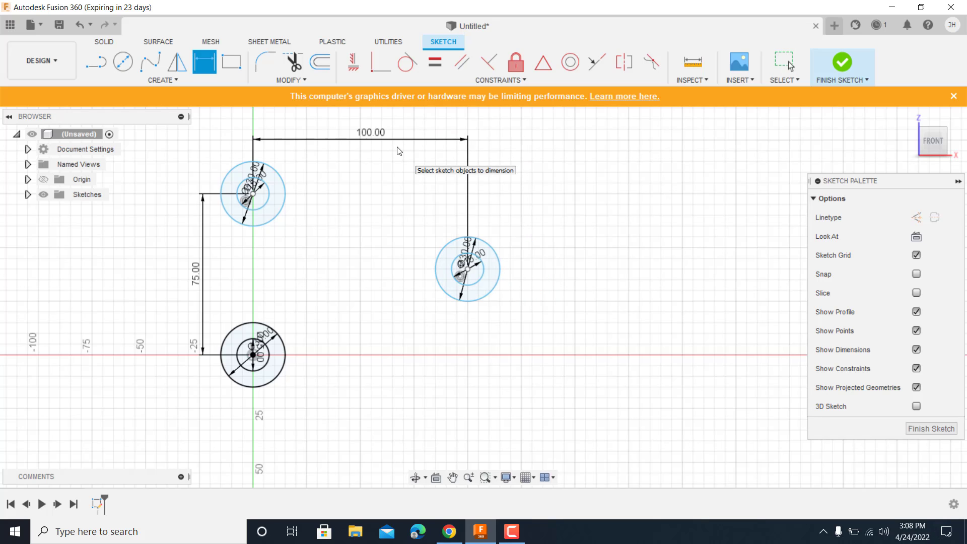
# Dimension the vertical distance between the centres of the lower-left and right outer circles as 75/2 mm
pyautogui.click(483, 244)
pyautogui.click(288, 348)
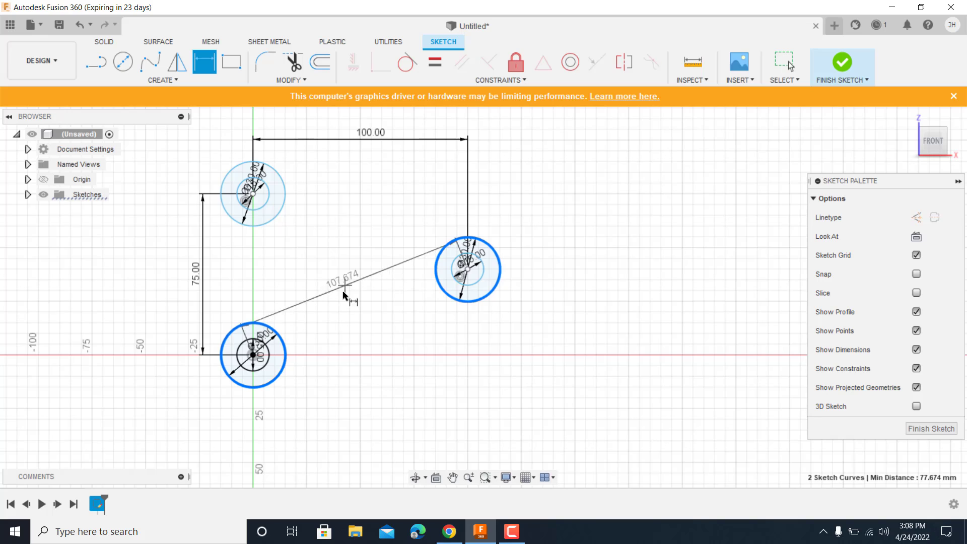
pyautogui.click(560, 313)
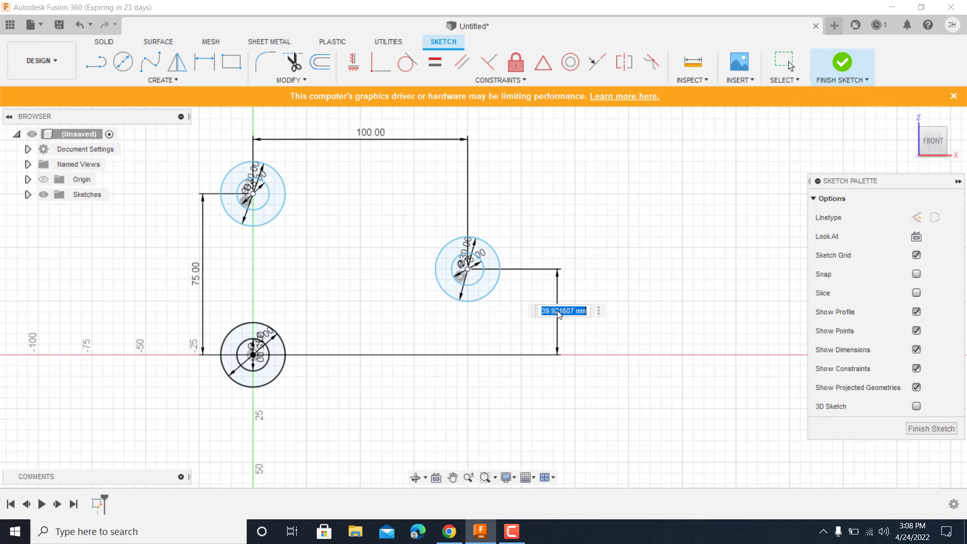
pyautogui.write('75/2')
pyautogui.press('Return')
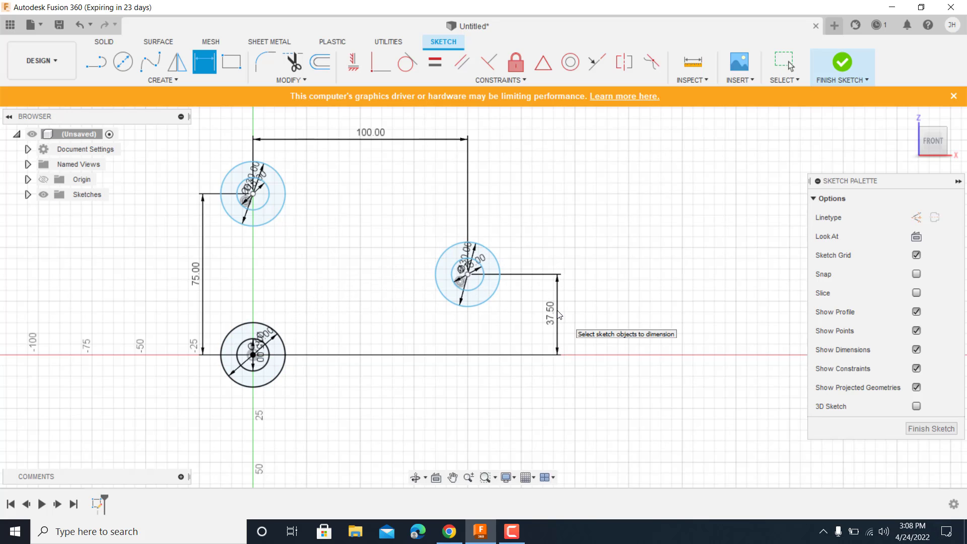
pyautogui.press('Escape')
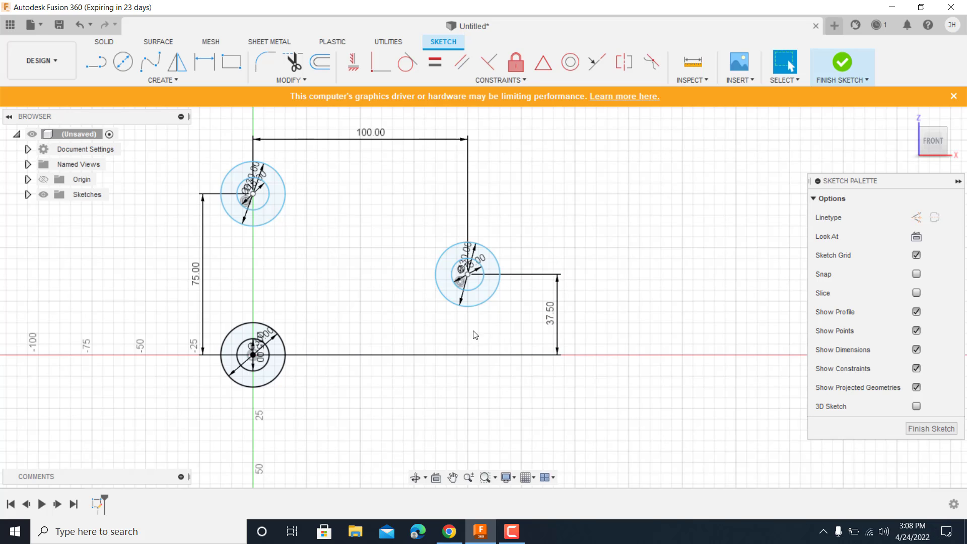
# Finish the sketch and extrude the three ring profiles between the concentric circles 25.4 mm as new bodies
pyautogui.click(848, 61)
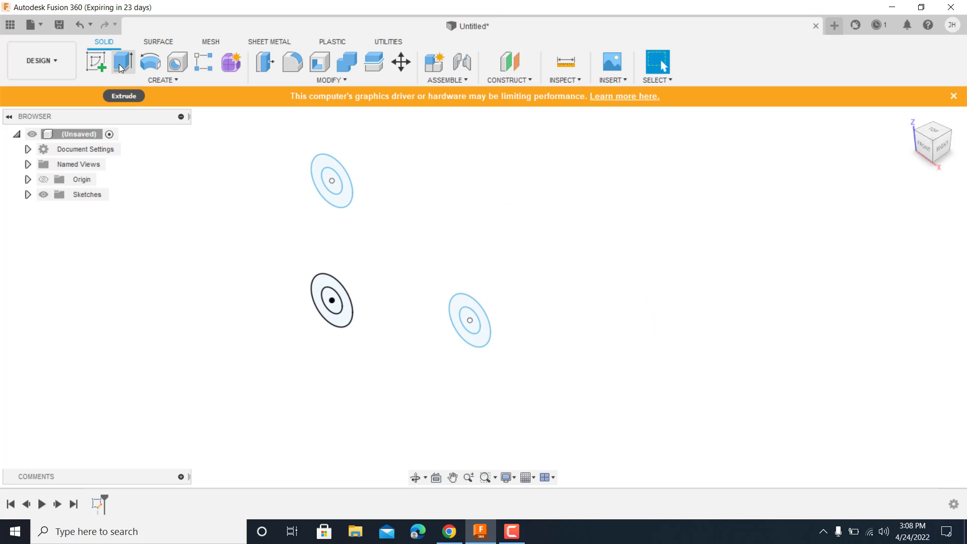
pyautogui.click(120, 62)
pyautogui.click(321, 181)
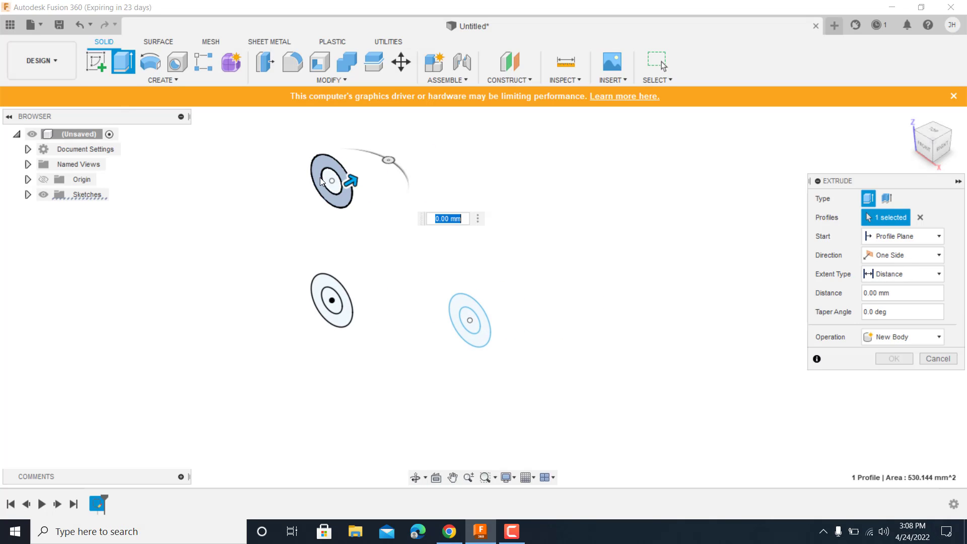
pyautogui.click(321, 295)
pyautogui.click(467, 304)
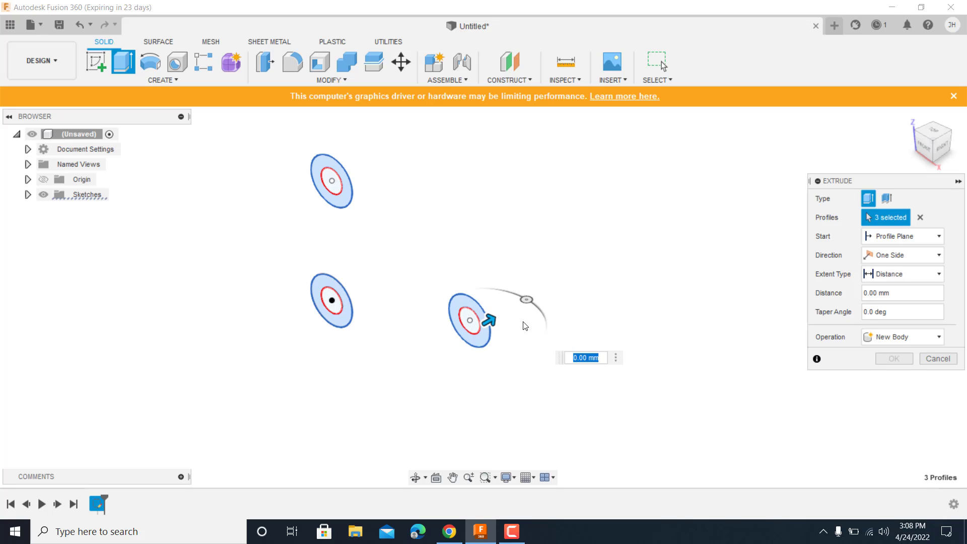
pyautogui.moveTo(488, 319); pyautogui.dragTo(531, 317)
pyautogui.write('25.4')
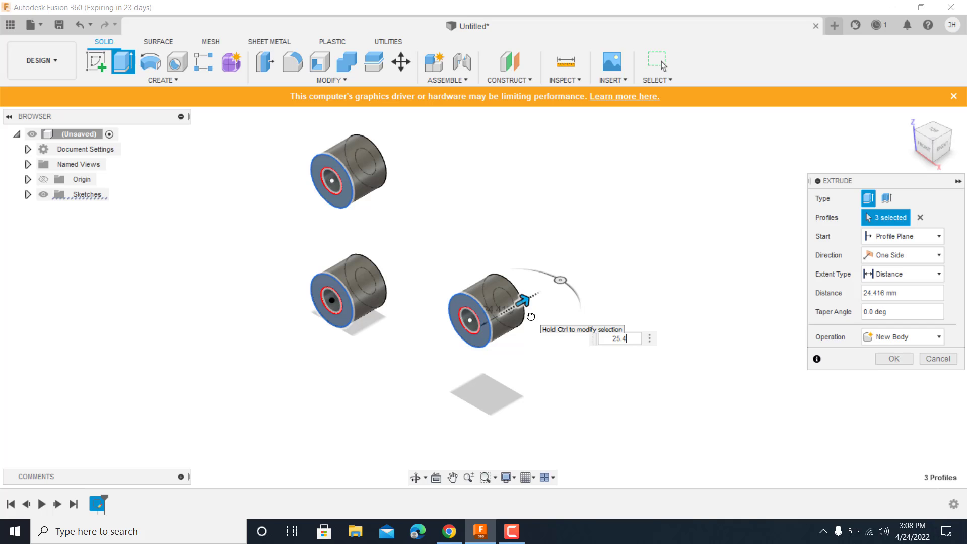
pyautogui.press('Return')
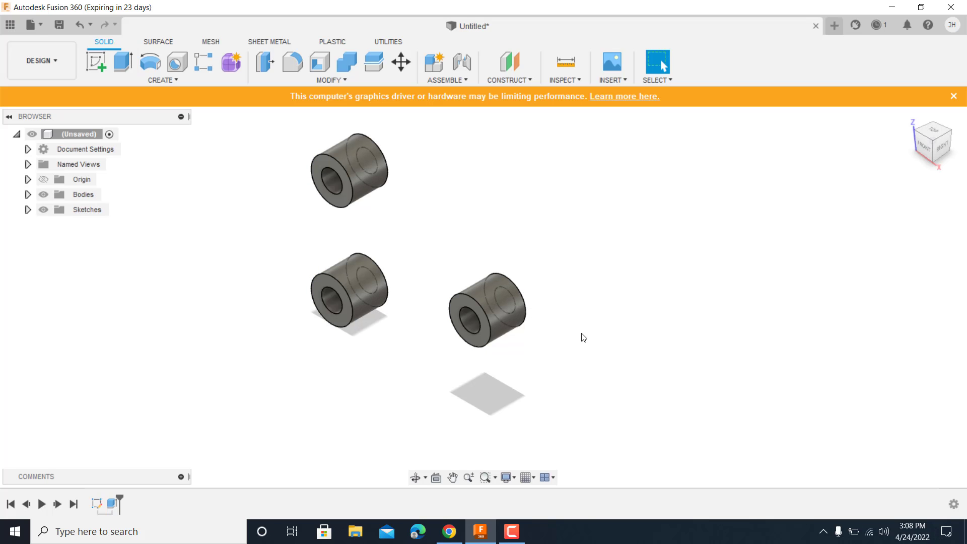
# Set up a 3D print export of the whole component with all three bosses, with Send to 3D Print Utility turned off
pyautogui.keyDown('shift'); pyautogui.moveTo(584, 338); pyautogui.dragTo(602, 319, button='middle'); pyautogui.keyUp('shift')
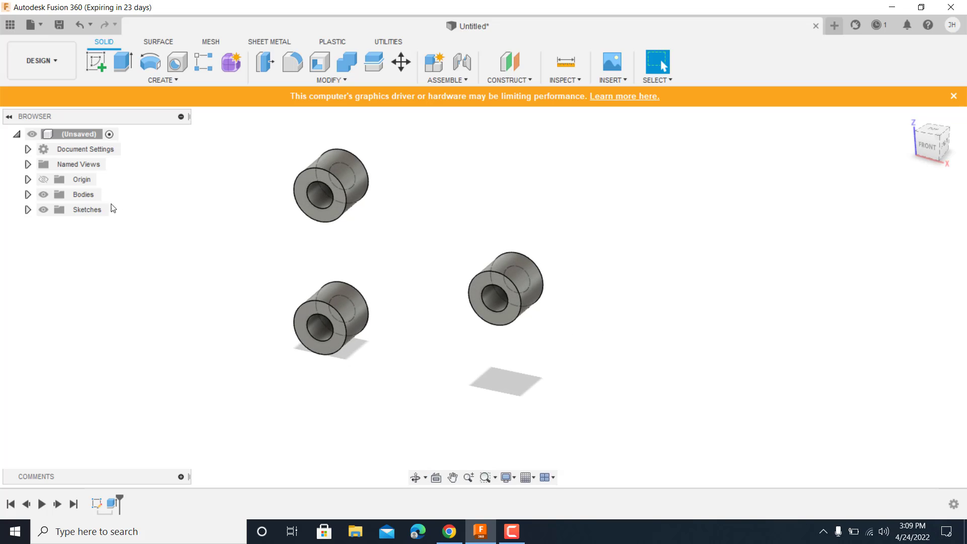
pyautogui.click(28, 194)
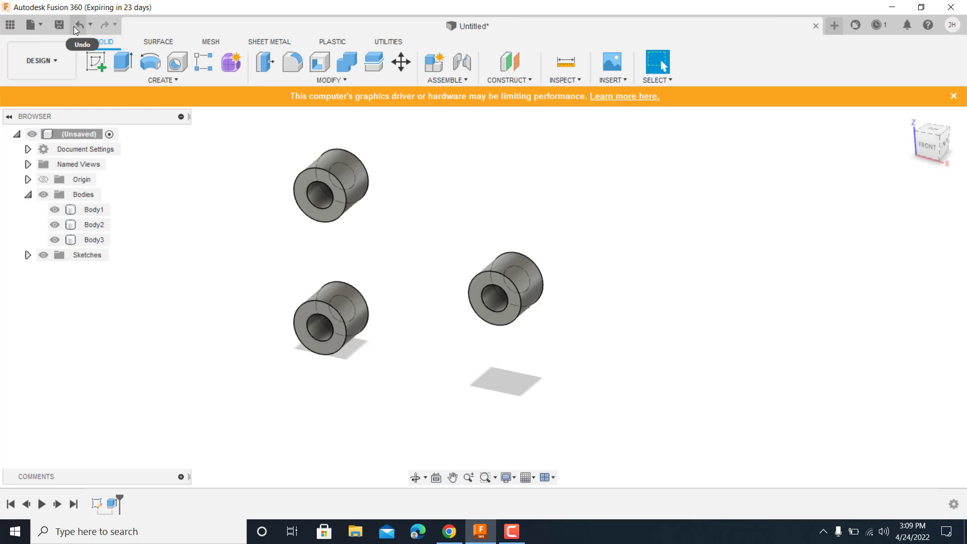
pyautogui.click(41, 23)
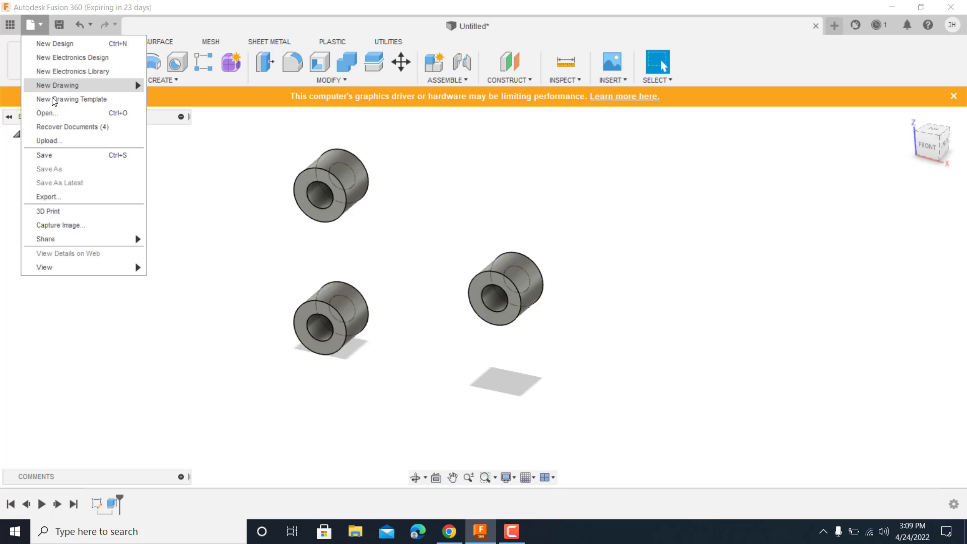
pyautogui.click(60, 213)
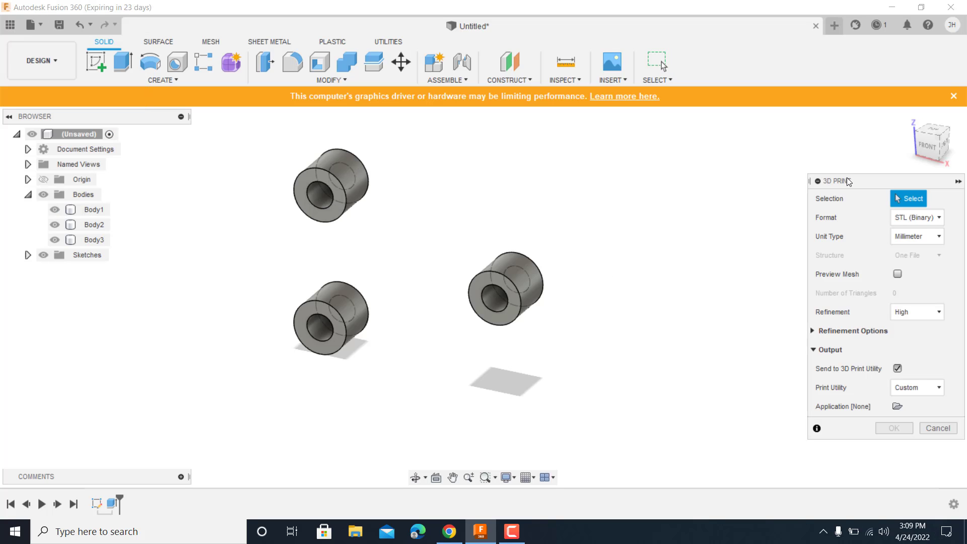
pyautogui.moveTo(848, 181); pyautogui.dragTo(667, 114)
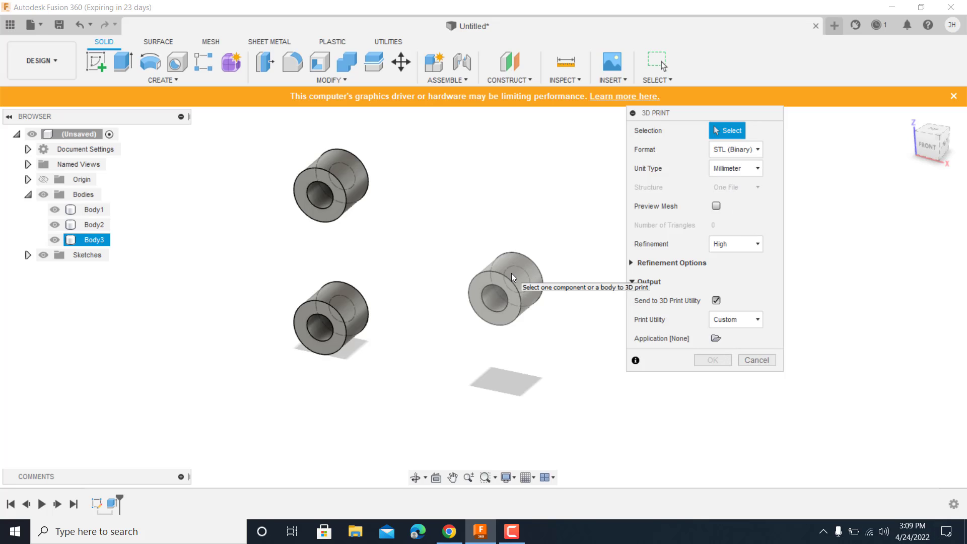
pyautogui.click(112, 505)
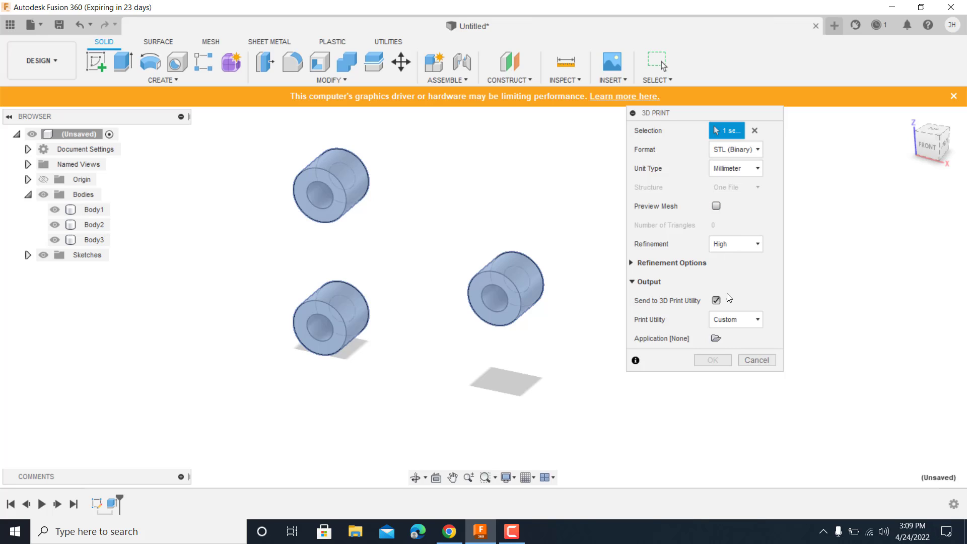
pyautogui.click(716, 302)
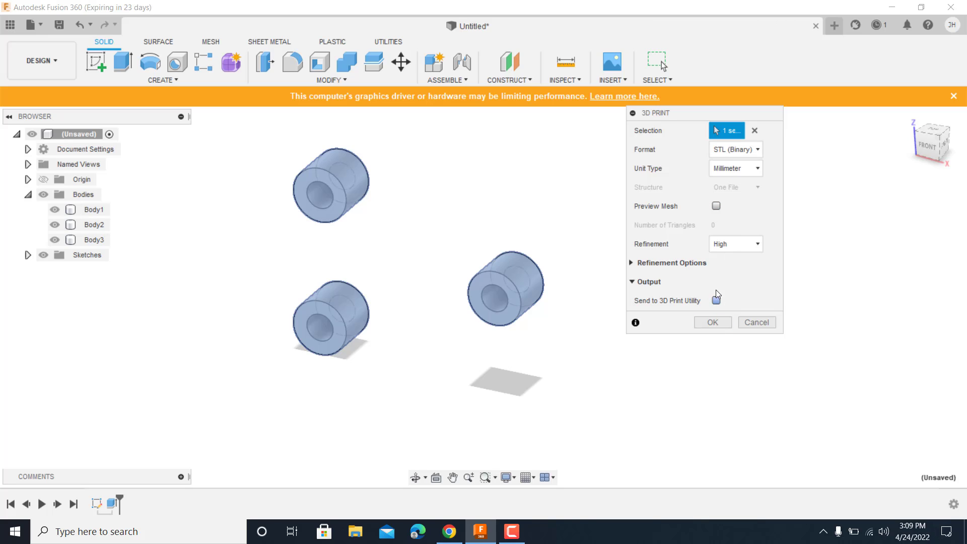
pyautogui.click(716, 206)
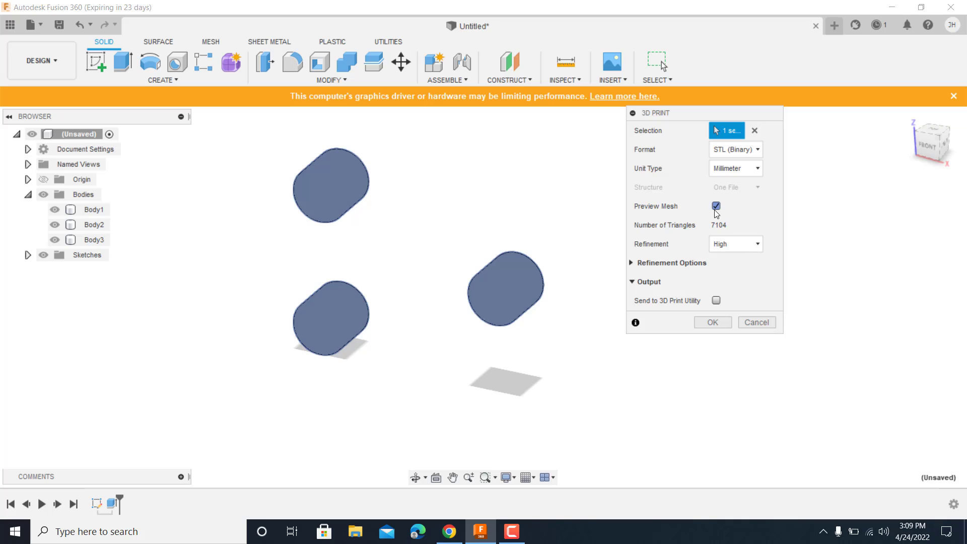
pyautogui.click(716, 206)
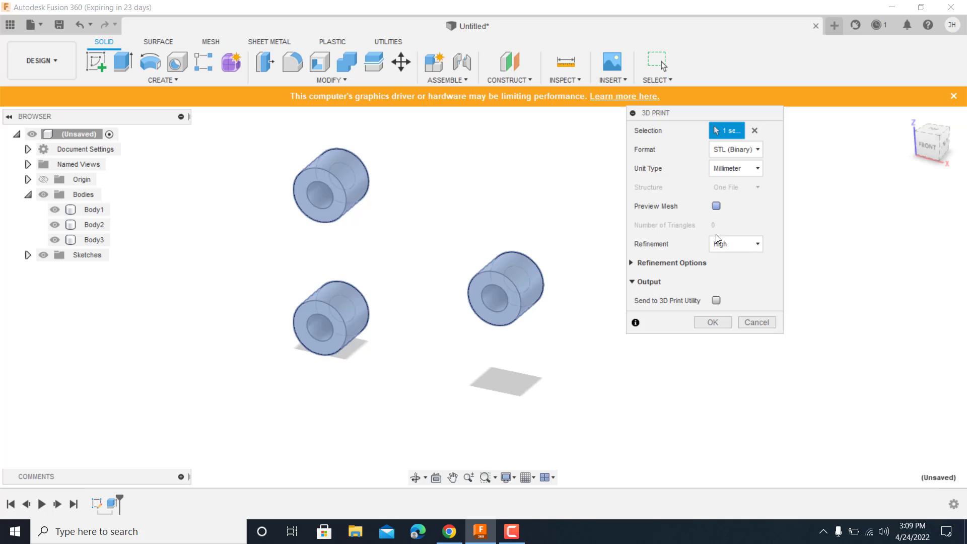
pyautogui.click(719, 323)
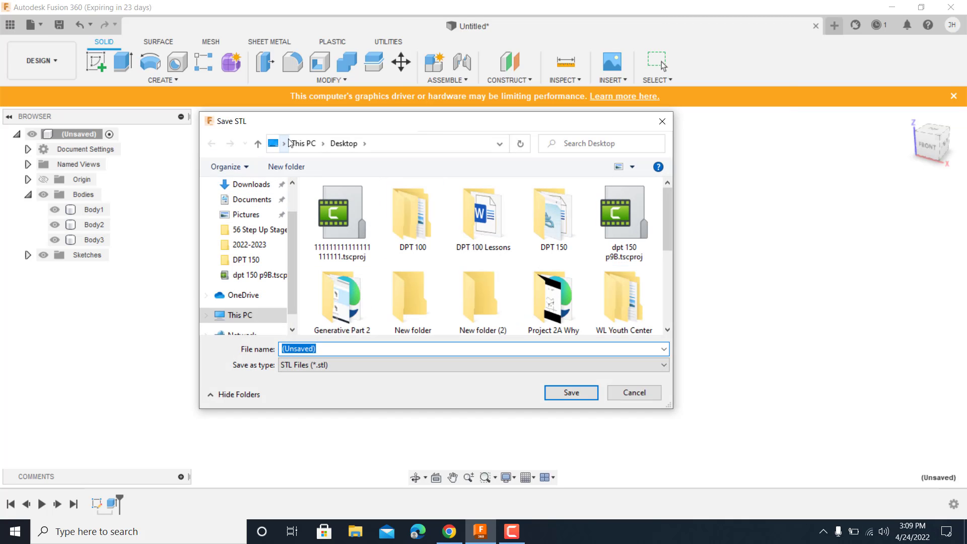
# Create a new folder named Project on the Desktop for the STL file
pyautogui.click(285, 168)
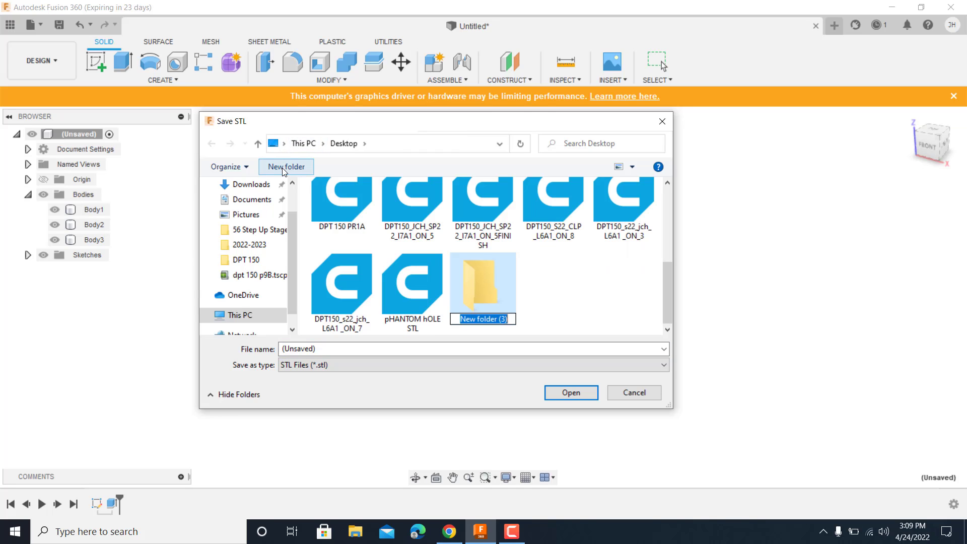
pyautogui.write('Projec')
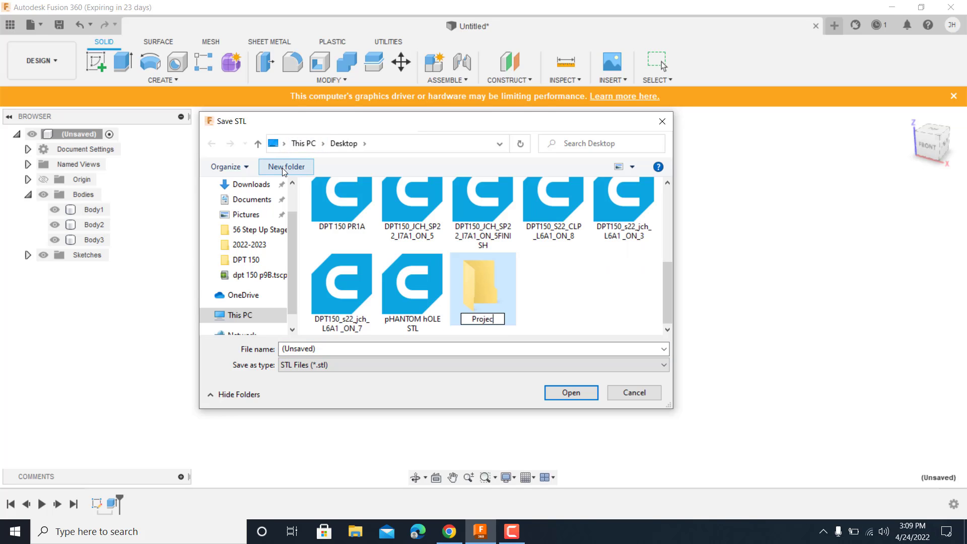
pyautogui.write('t')
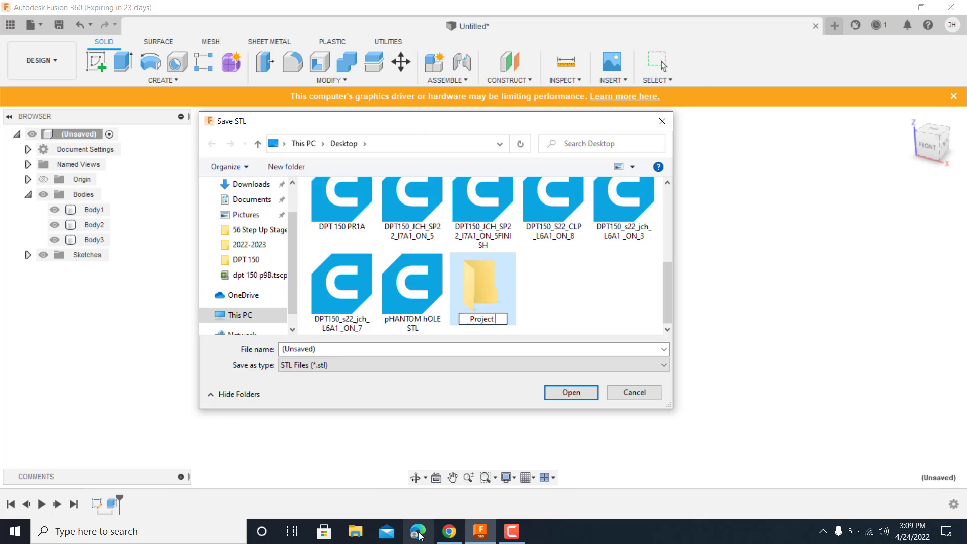
# Switch to Chrome to view the generative lattice design image results, and return to Fusion 360
pyautogui.click(450, 531)
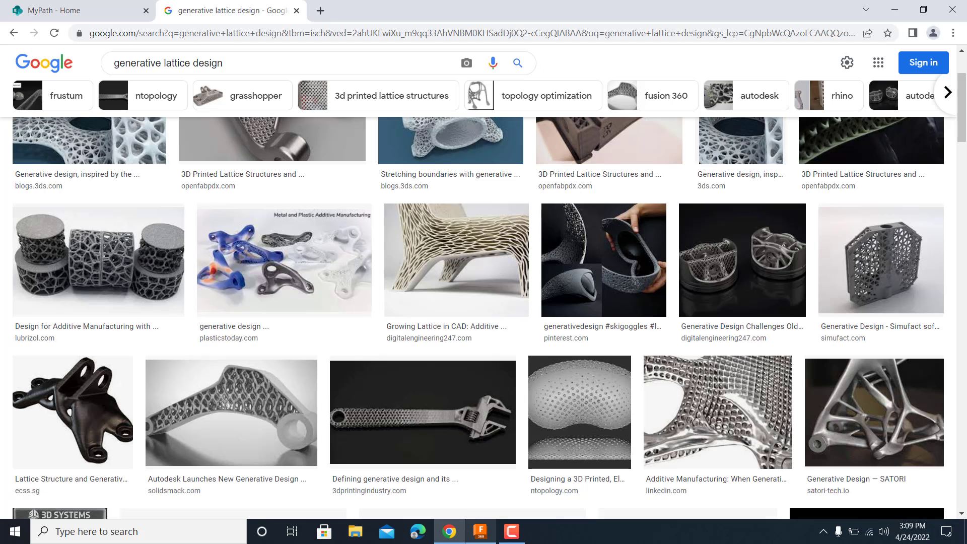
pyautogui.click(521, 540)
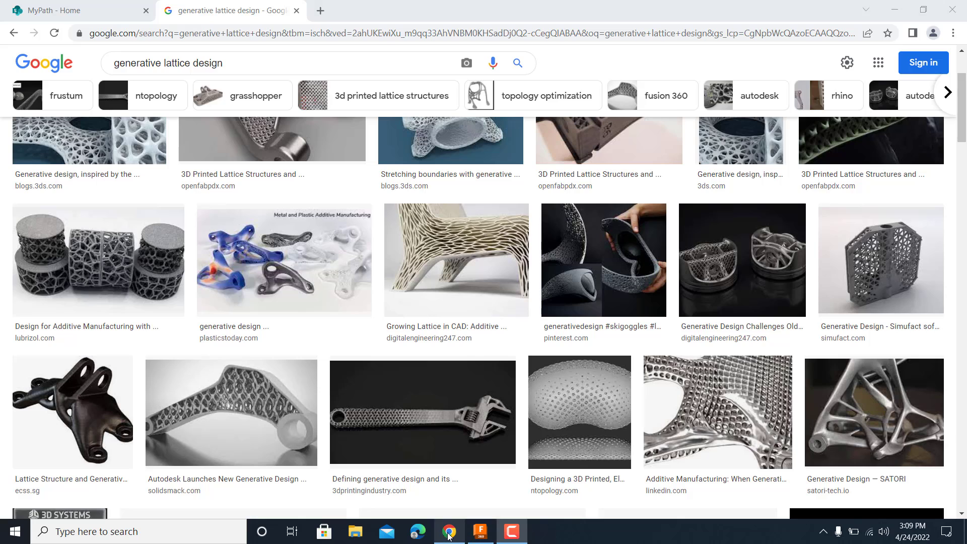
pyautogui.click(476, 535)
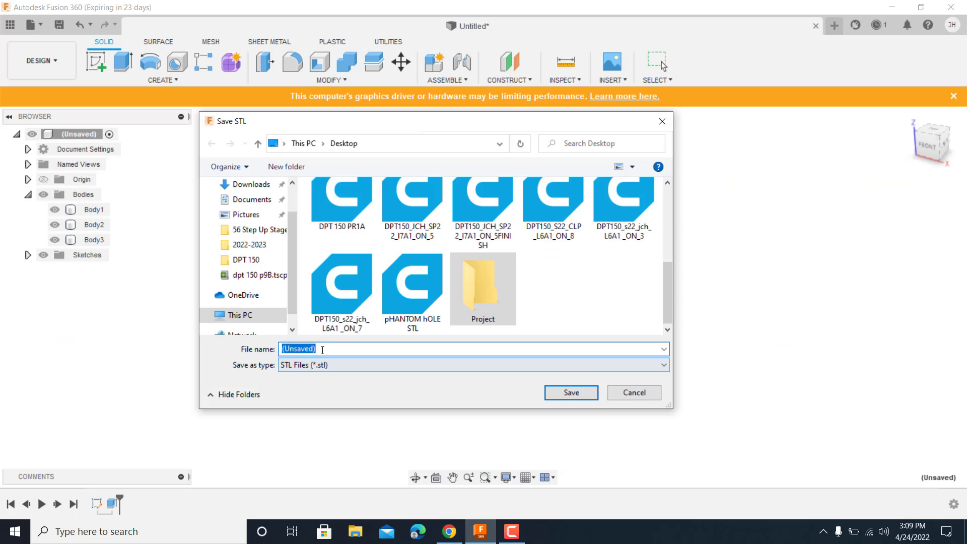
# Rename the new Project folder to Project Lattice and open it as the save location
pyautogui.rightClick(496, 317)
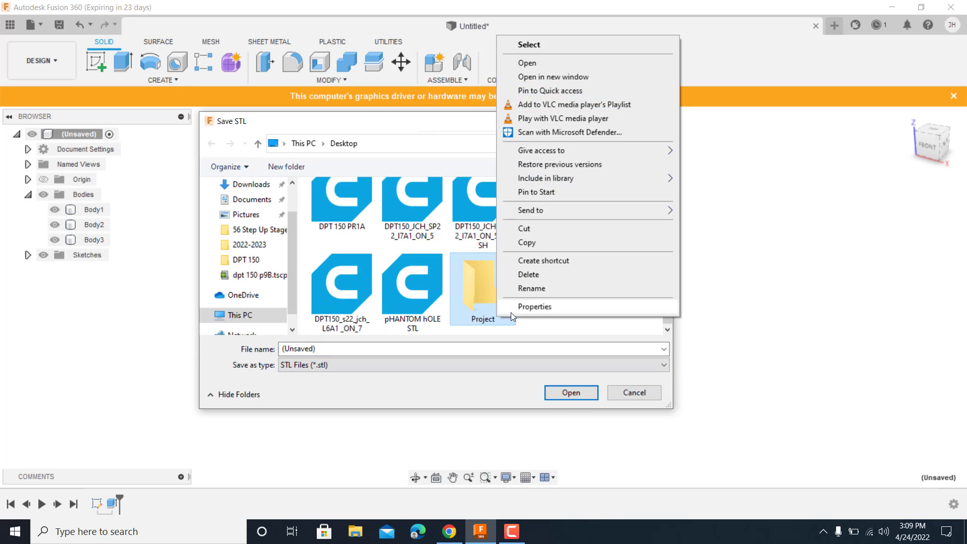
pyautogui.click(526, 288)
pyautogui.write('Pro')
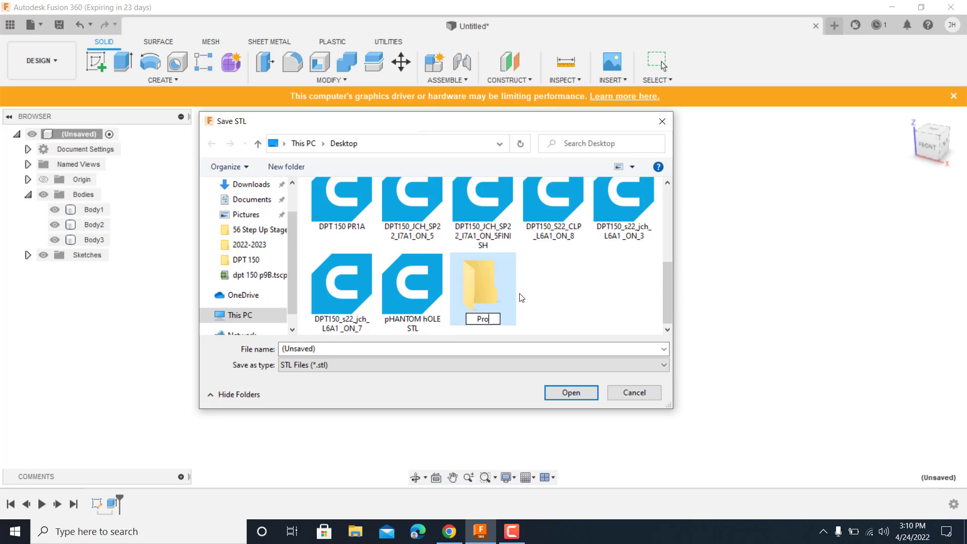
pyautogui.write('ject Lattice')
pyautogui.doubleClick(484, 284)
# Name the STL file Connection Points and save it in the Project Lattice folder
pyautogui.click(344, 351)
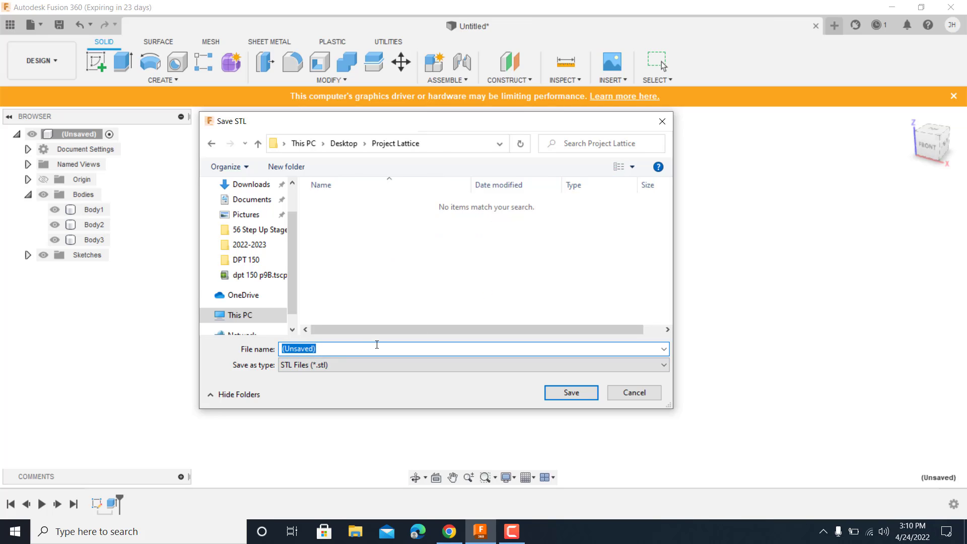
pyautogui.write('Connections Points')
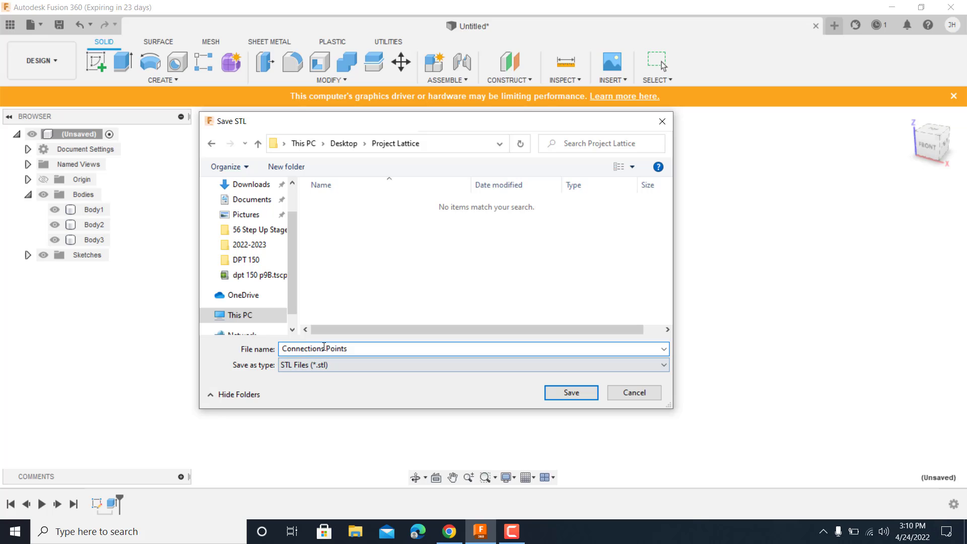
pyautogui.click(324, 347)
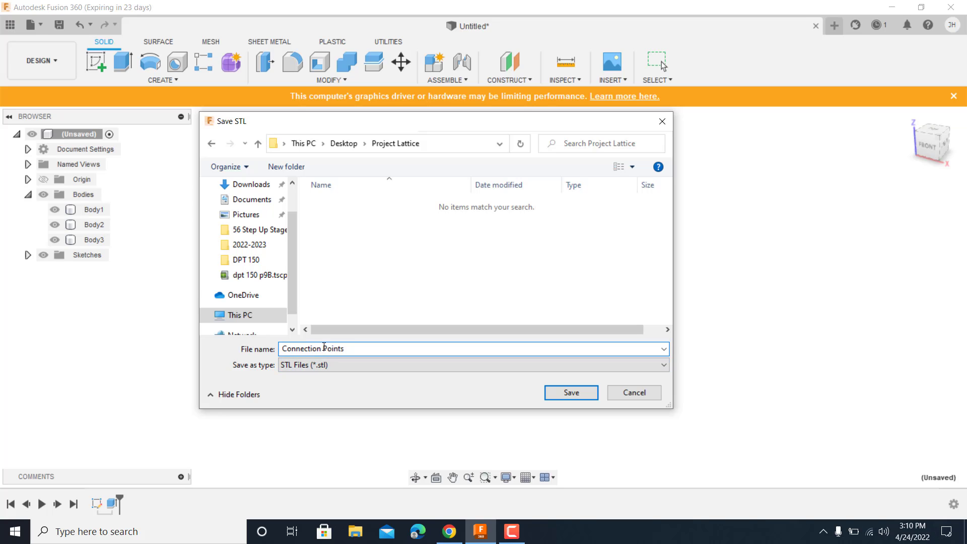
pyautogui.click(571, 392)
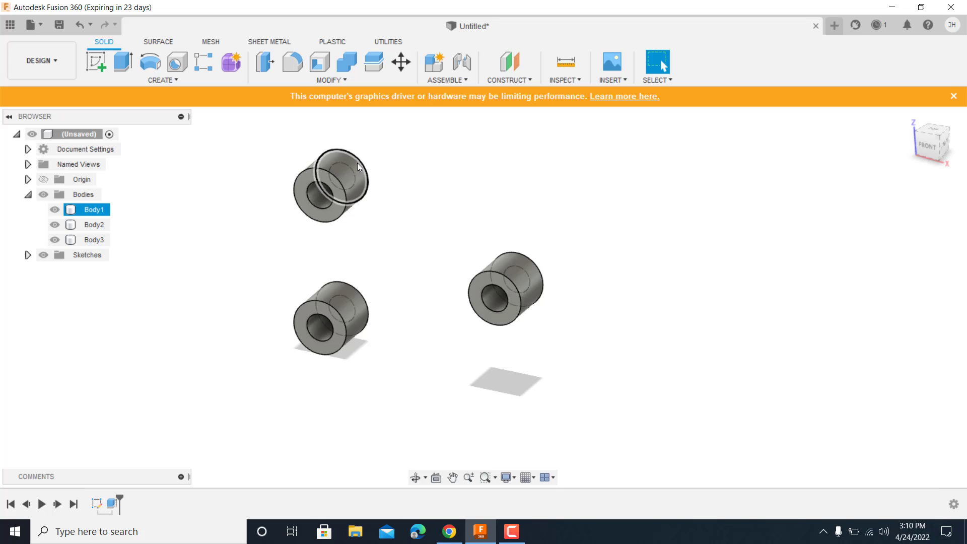
# Create a construction midplane between the front and back faces of the single boss on the right side of the model
pyautogui.moveTo(513, 292); pyautogui.dragTo(513, 316, button='middle')
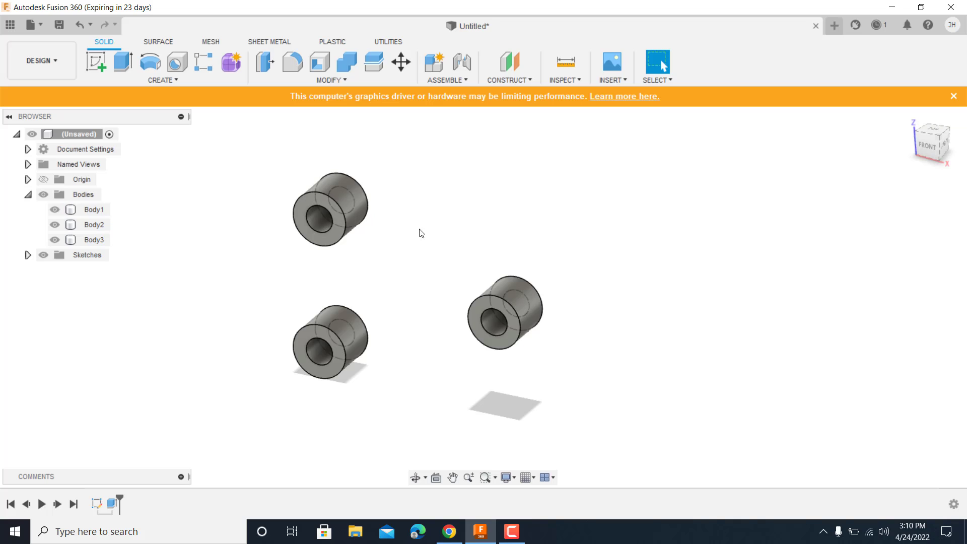
pyautogui.click(509, 80)
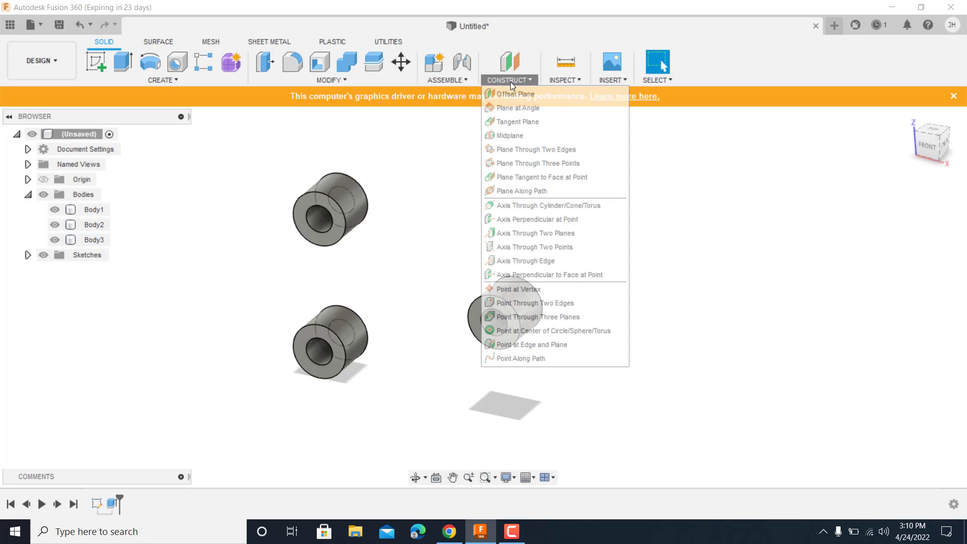
pyautogui.click(530, 136)
pyautogui.click(500, 303)
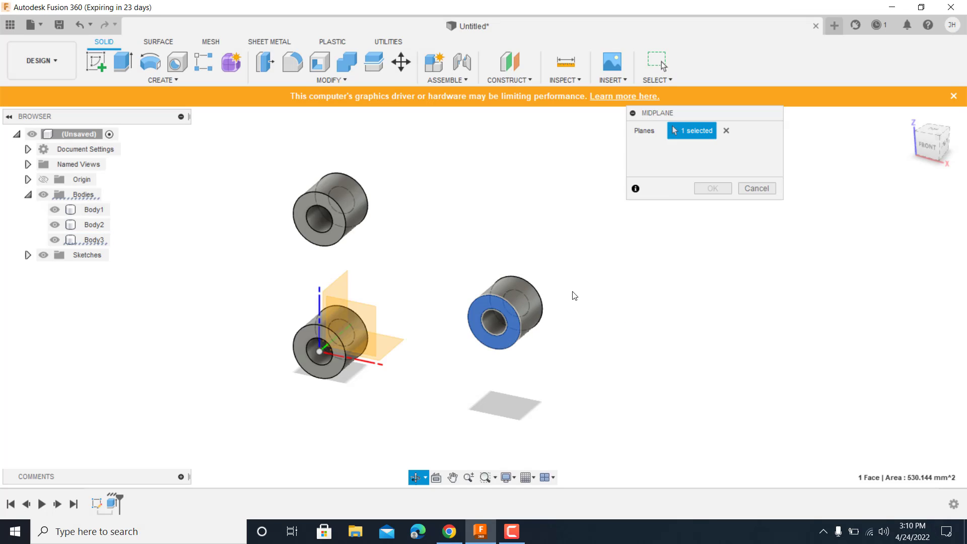
pyautogui.keyDown('shift'); pyautogui.moveTo(574, 296); pyautogui.dragTo(395, 287, button='middle'); pyautogui.keyUp('shift')
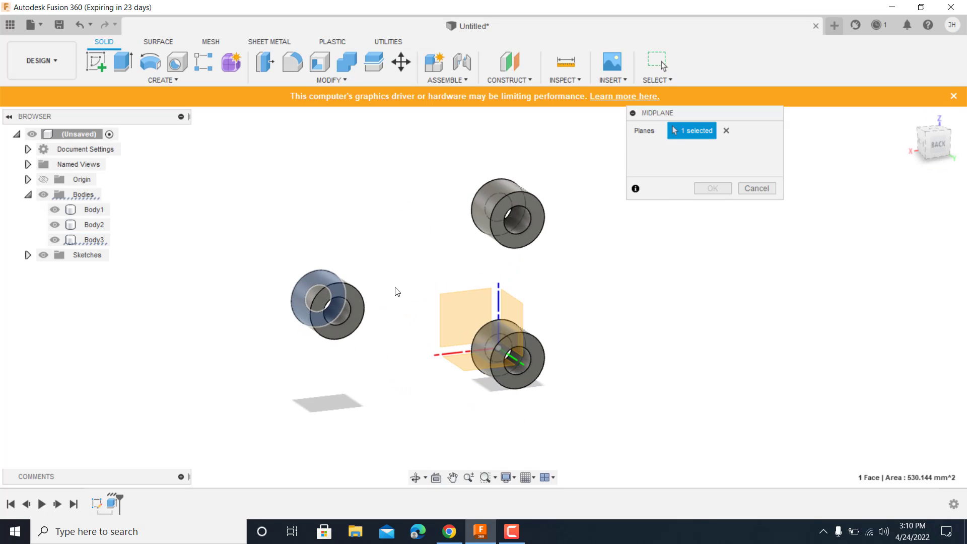
pyautogui.click(355, 301)
pyautogui.keyDown('shift'); pyautogui.moveTo(402, 378); pyautogui.dragTo(624, 342, button='middle'); pyautogui.keyUp('shift')
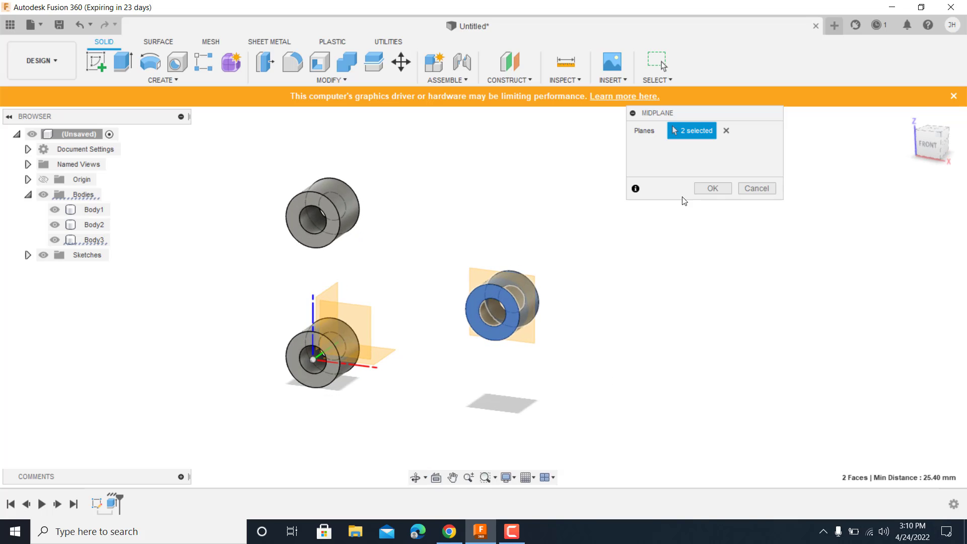
pyautogui.click(712, 188)
# Start a new sketch on the midplane through the right boss
pyautogui.click(102, 56)
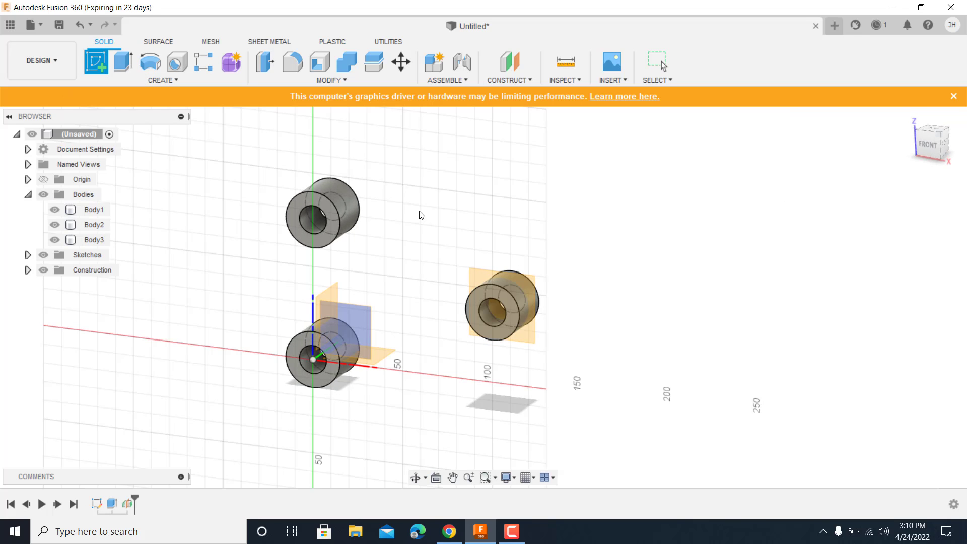
pyautogui.click(472, 274)
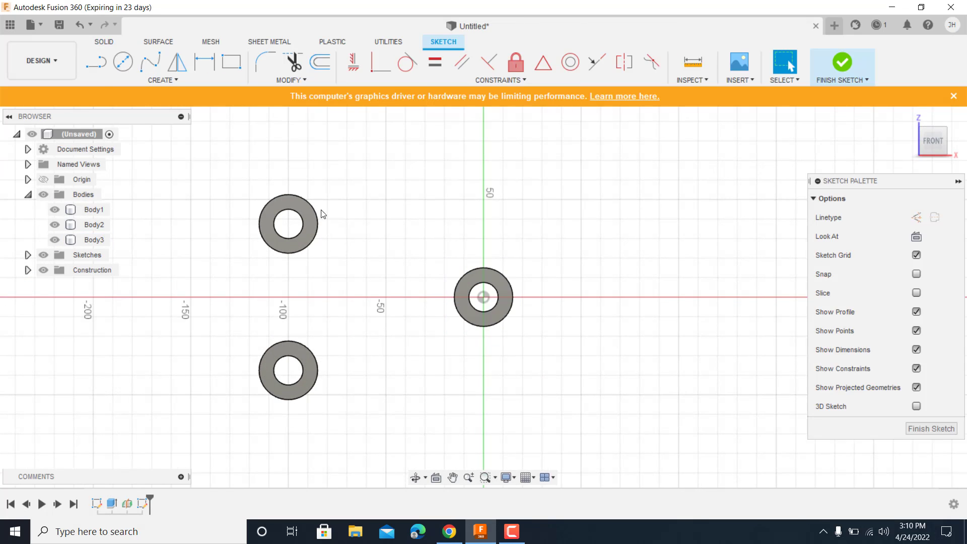
pyautogui.scroll(-1, 220, 149)
pyautogui.moveTo(217, 147)
pyautogui.mouseDown(button='middle')
pyautogui.moveTo(225, 121)
pyautogui.moveTo(240, 157)
pyautogui.mouseUp(button='middle')
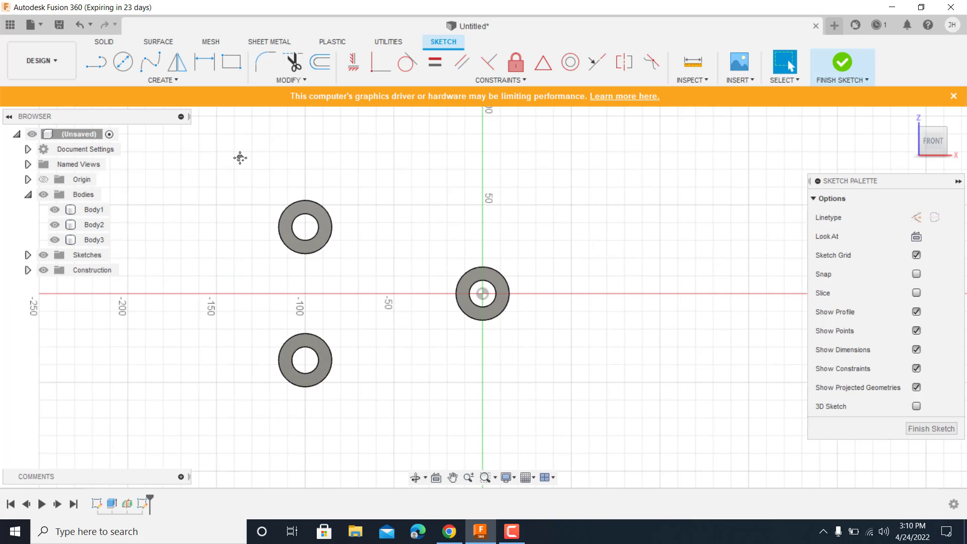
# Project the outer circular edges of the upper-left and lower-left bosses into the sketch
pyautogui.click(172, 80)
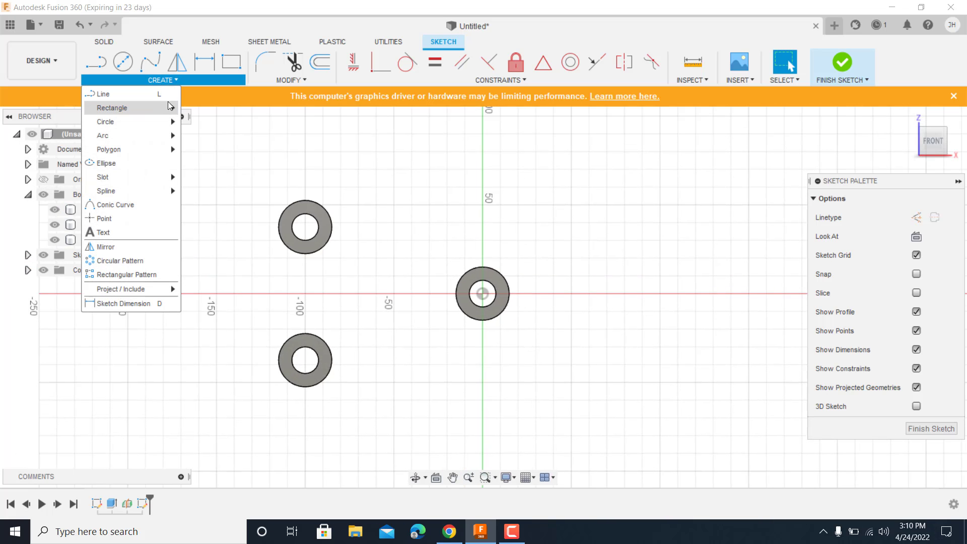
pyautogui.moveTo(158, 113)
pyautogui.moveTo(157, 291)
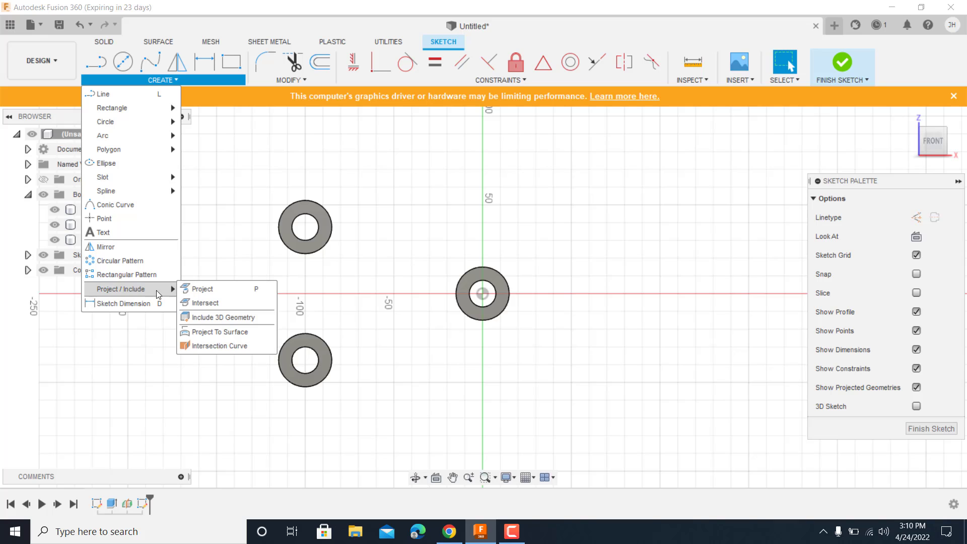
pyautogui.click(193, 290)
pyautogui.click(324, 248)
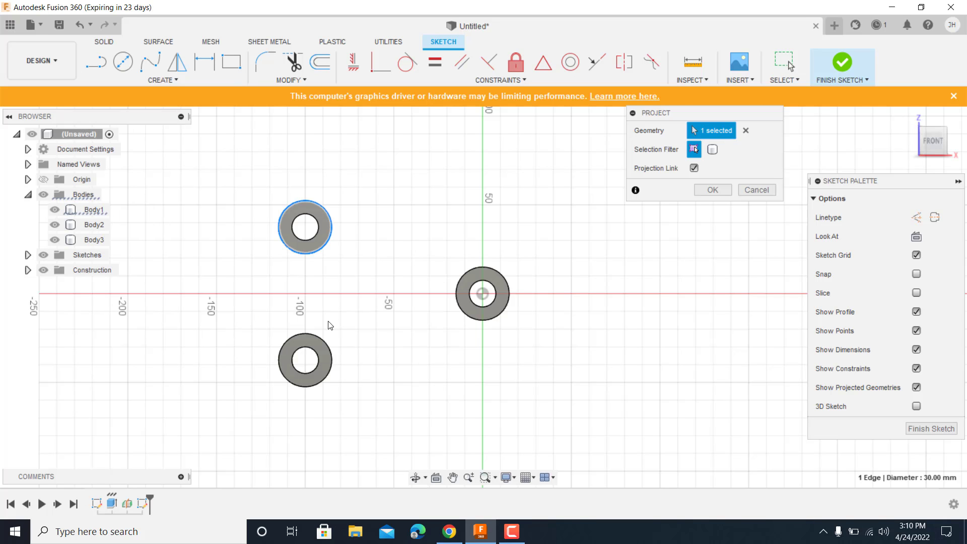
pyautogui.click(323, 345)
# Project the ring face of the lower-left boss and the outer circular edge of the right boss into the sketch
pyautogui.click(163, 80)
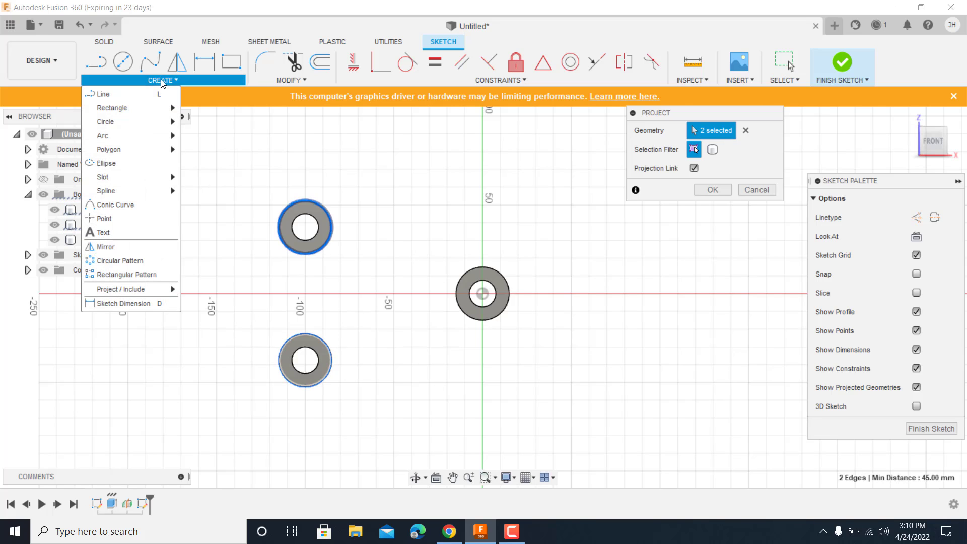
pyautogui.moveTo(152, 290)
pyautogui.click(202, 293)
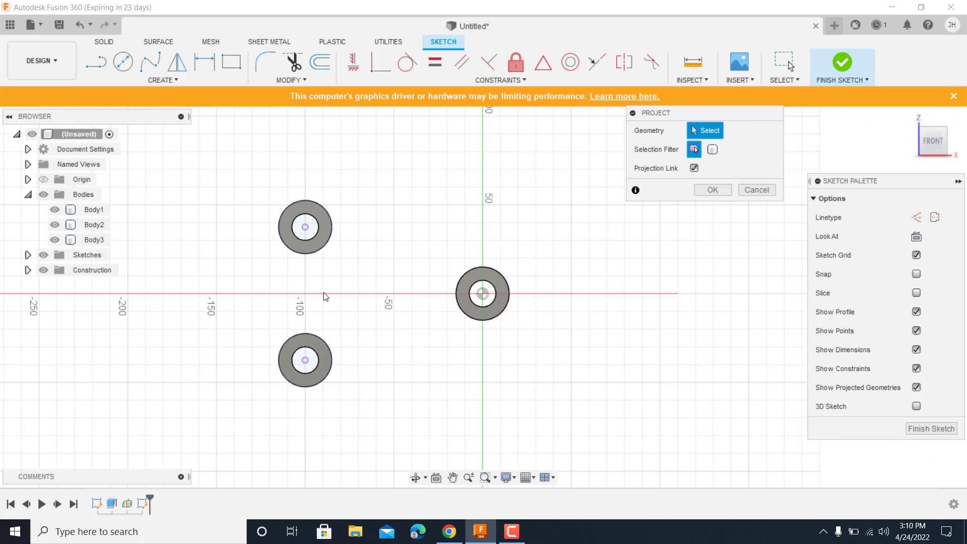
pyautogui.click(300, 341)
pyautogui.click(162, 80)
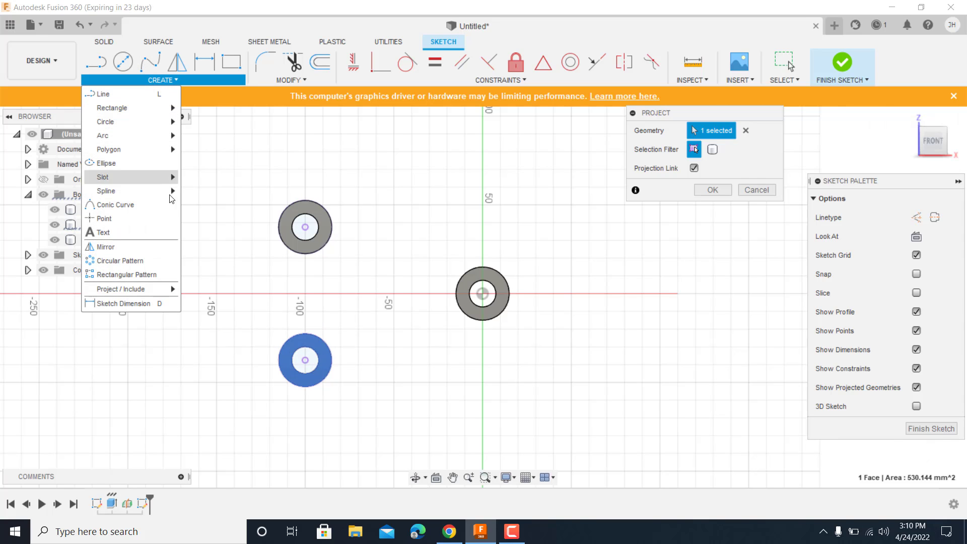
pyautogui.moveTo(146, 288)
pyautogui.click(204, 289)
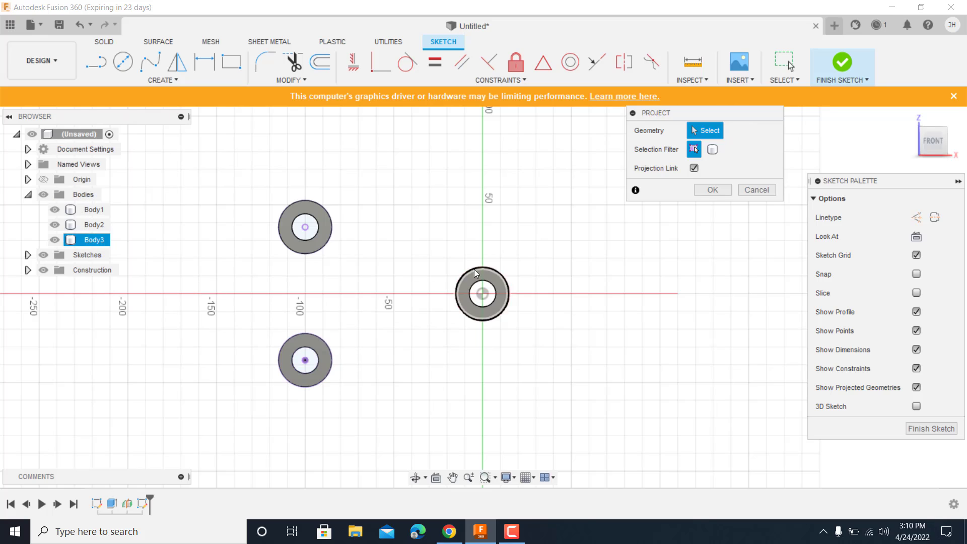
pyautogui.click(487, 268)
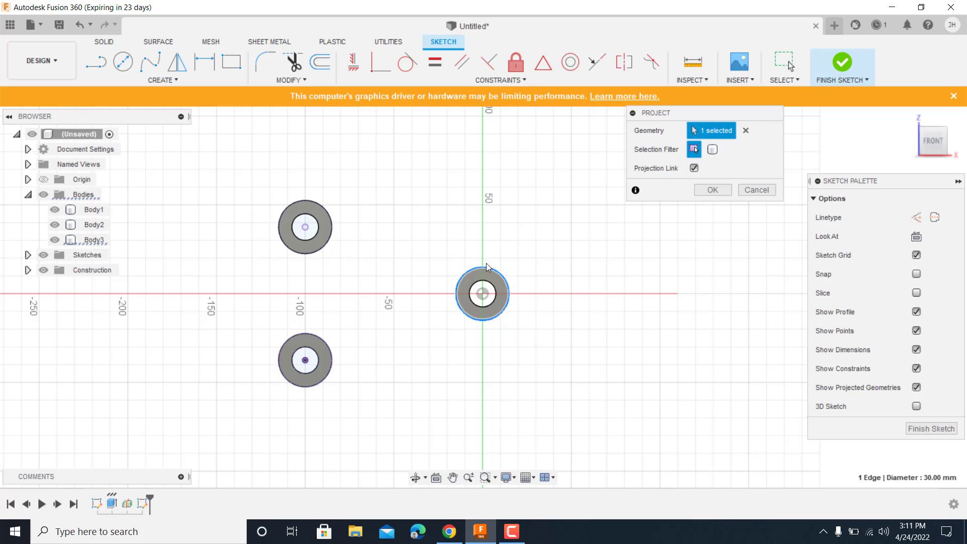
pyautogui.click(159, 81)
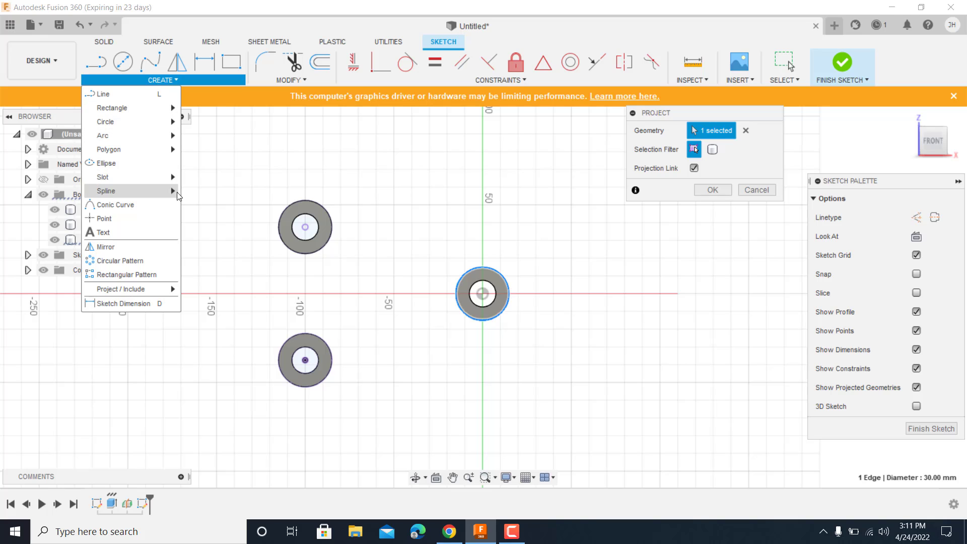
pyautogui.moveTo(170, 141)
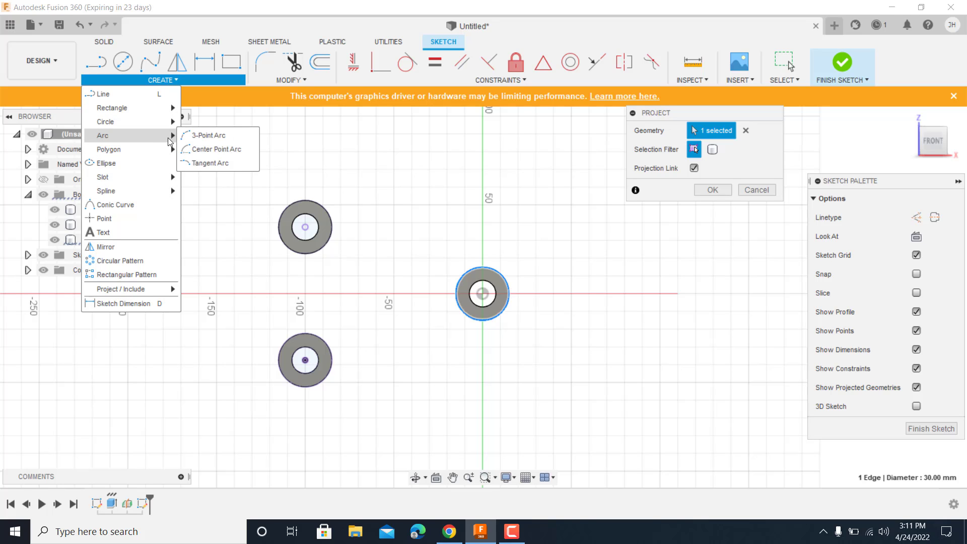
pyautogui.click(222, 163)
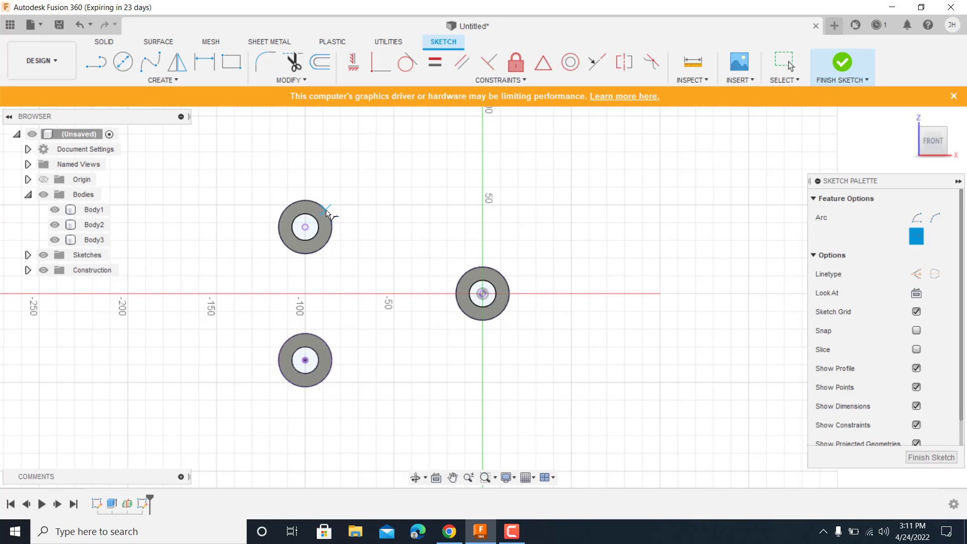
# Sketch a downward-bowed 3-point arc from the upper-left boss's outer circle to the top of the right boss's outer circle
pyautogui.click(161, 80)
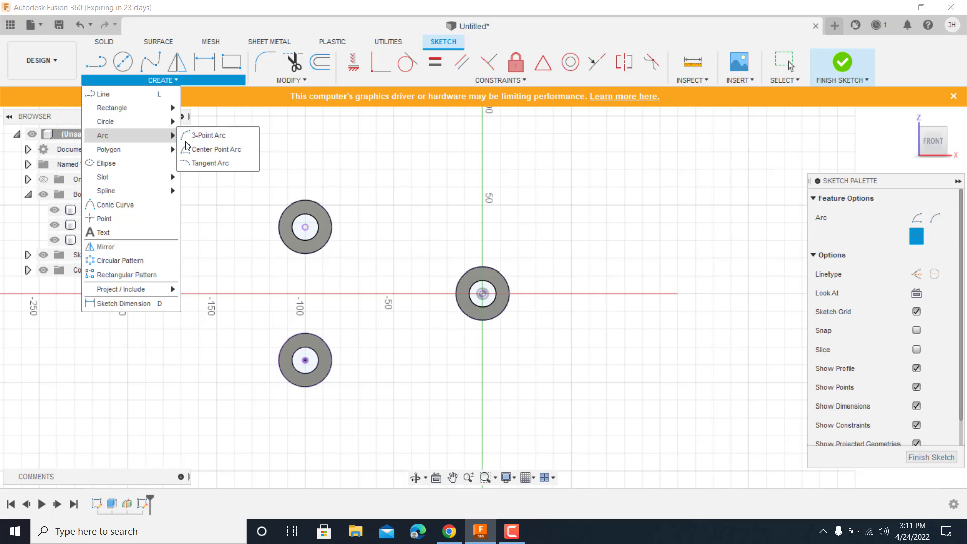
pyautogui.click(207, 135)
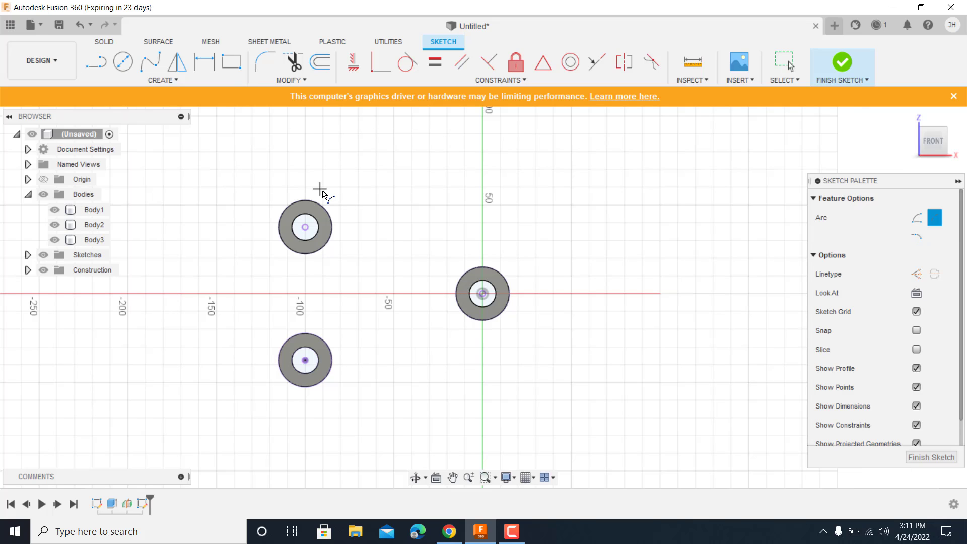
pyautogui.click(321, 205)
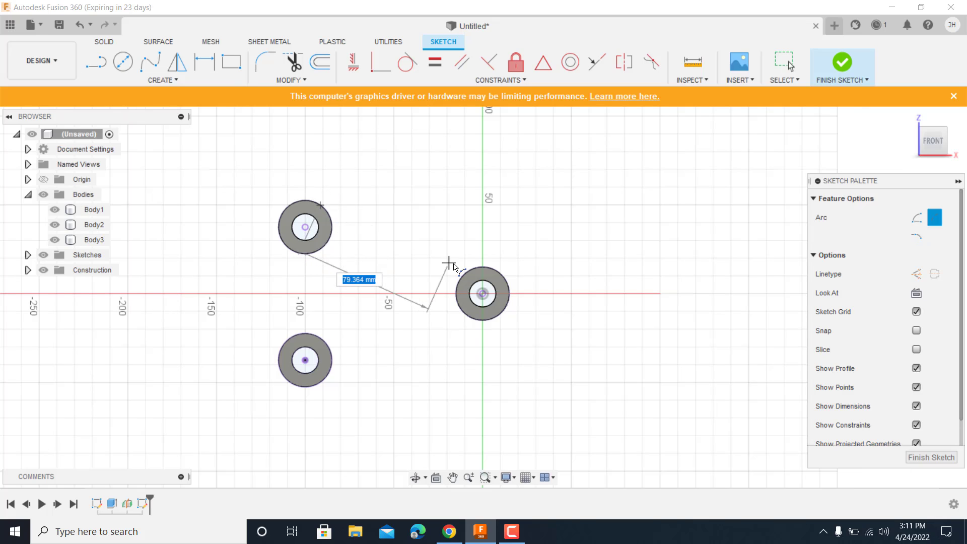
pyautogui.click(484, 263)
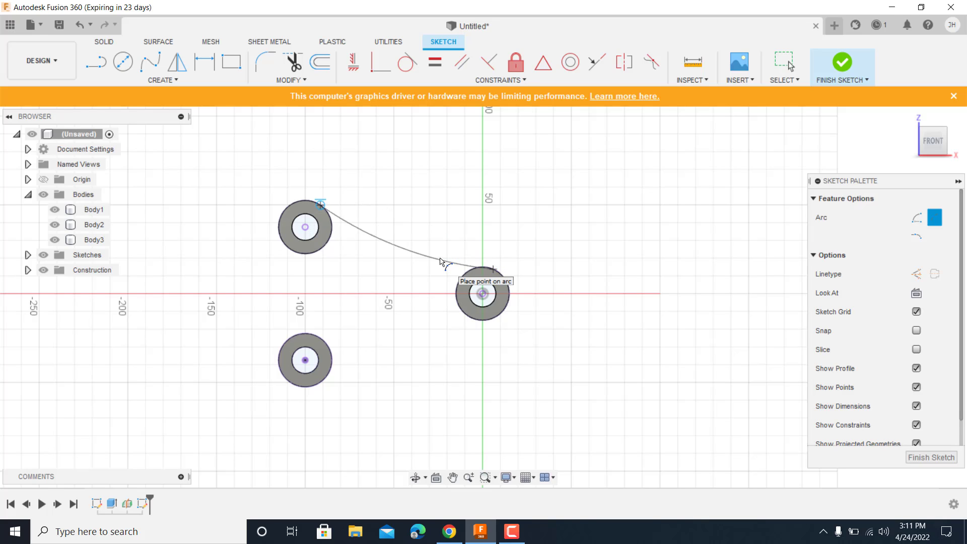
pyautogui.click(441, 261)
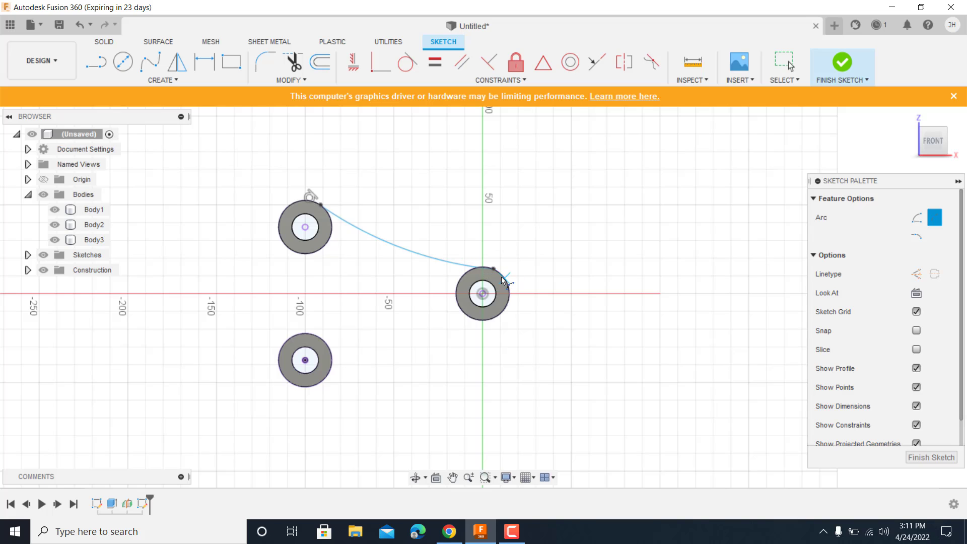
# Apply a Tangent constraint between the arc and the right boss's outer circle
pyautogui.scroll(3, 491, 276)
pyautogui.scroll(3, 490, 280)
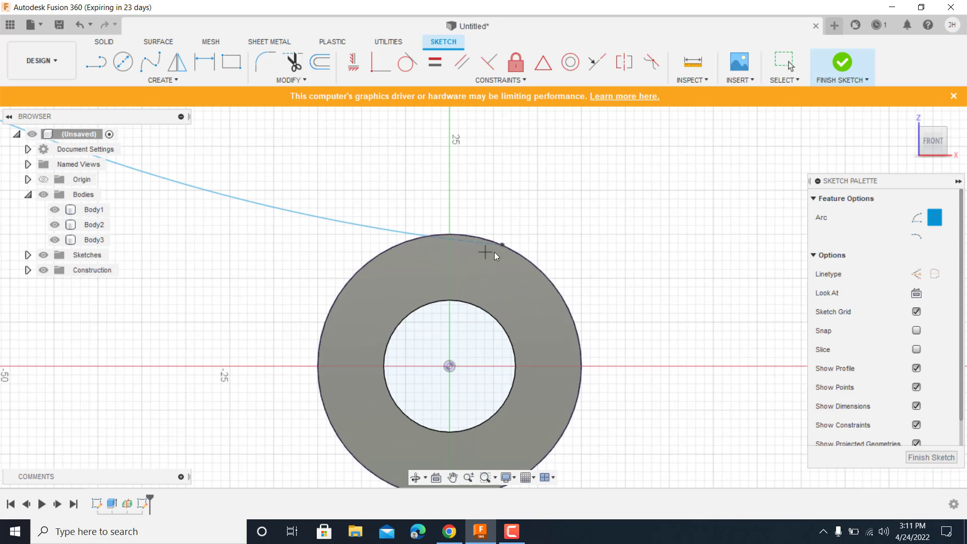
pyautogui.click(408, 65)
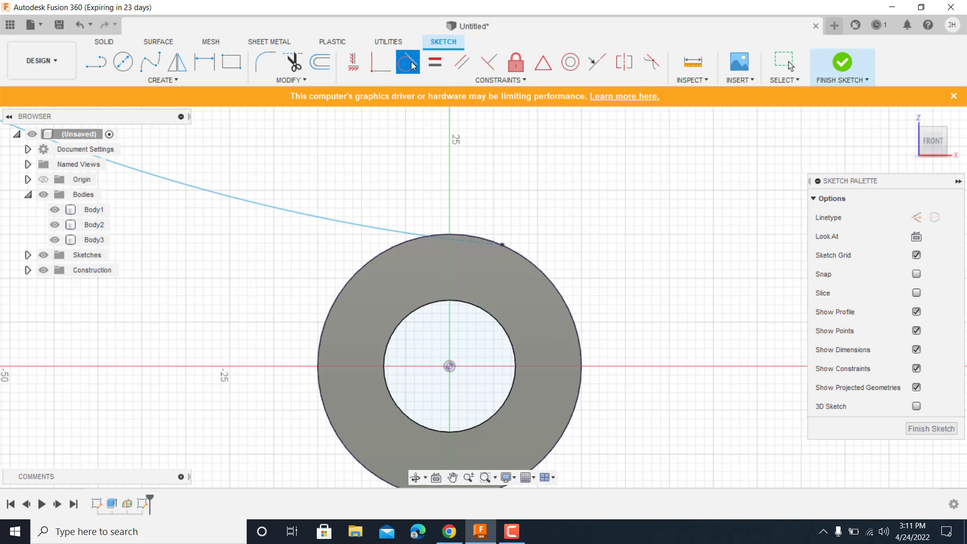
pyautogui.click(505, 247)
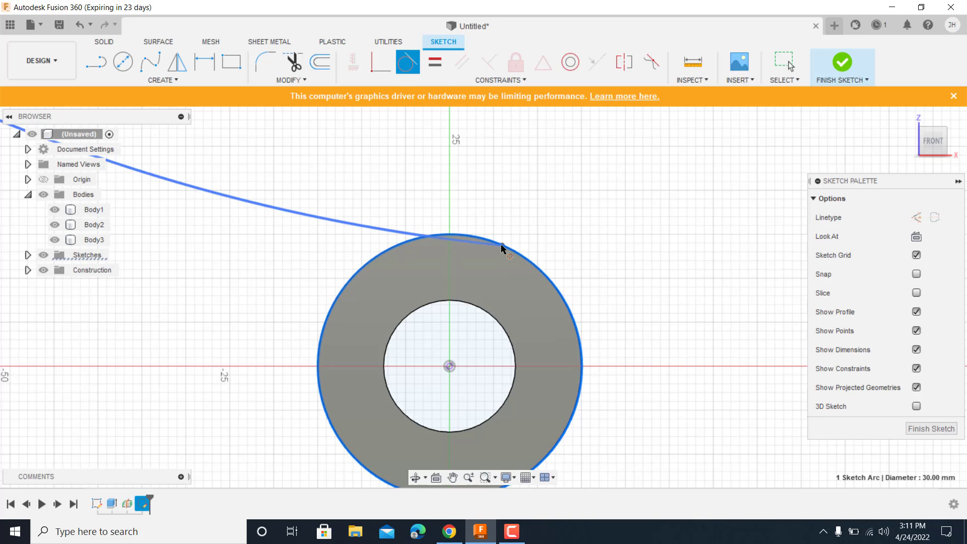
pyautogui.click(456, 241)
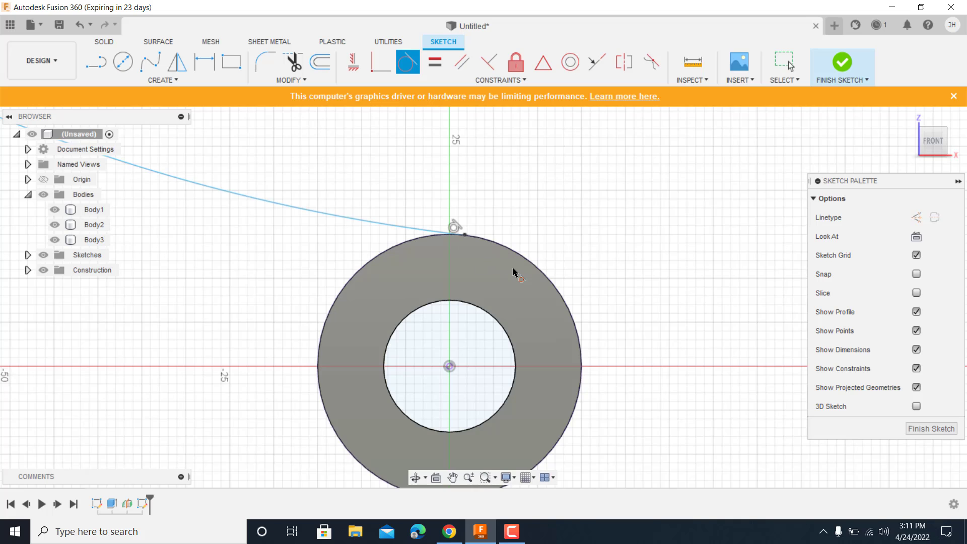
pyautogui.scroll(-2, 513, 272)
pyautogui.scroll(-2, 513, 269)
pyautogui.scroll(-2, 217, 163)
pyautogui.moveTo(217, 163); pyautogui.dragTo(344, 278, button='middle')
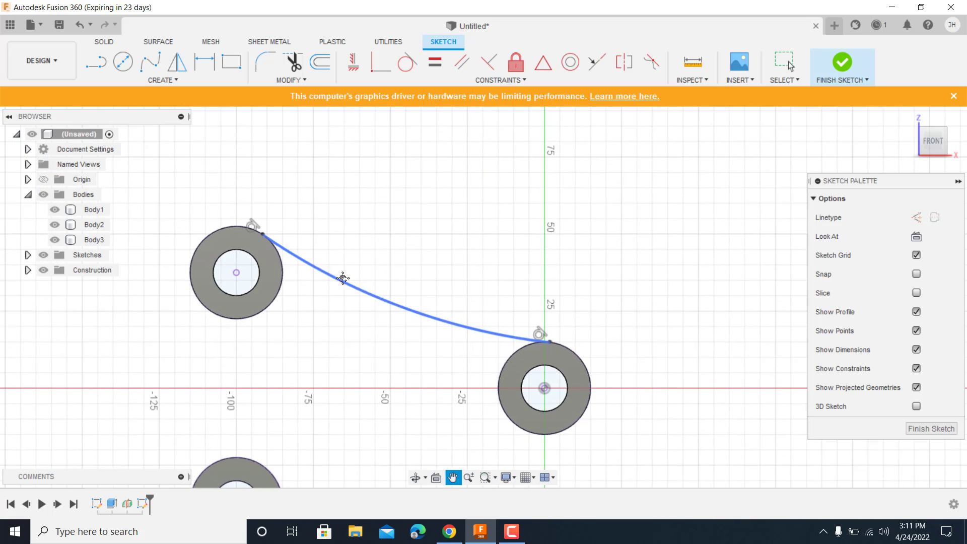
pyautogui.scroll(2, 273, 242)
pyautogui.scroll(-3, 263, 229)
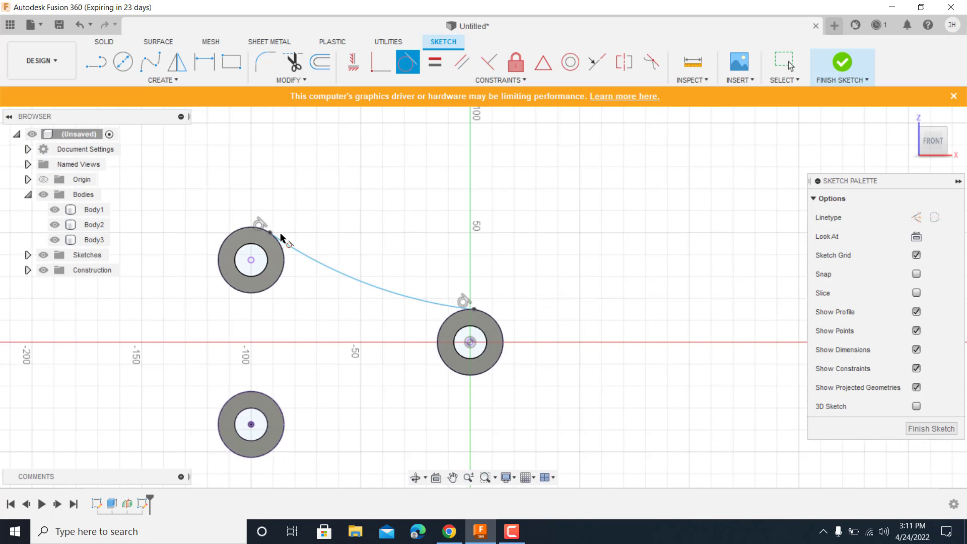
pyautogui.moveTo(283, 183); pyautogui.dragTo(375, 144, button='middle')
pyautogui.press('Escape')
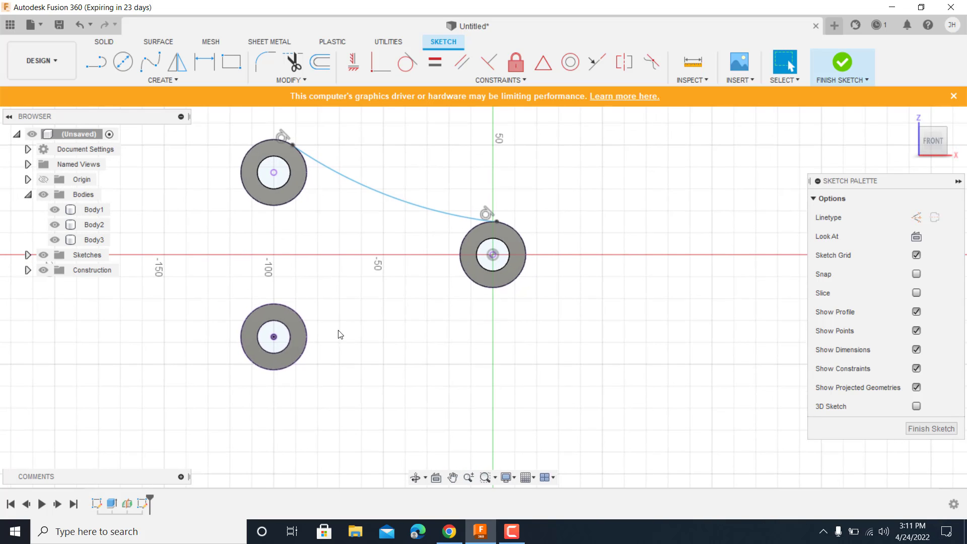
# Try flattening the arc freehand to a radius of about 906 mm, and undo the change
pyautogui.moveTo(376, 210); pyautogui.dragTo(366, 287, button='middle')
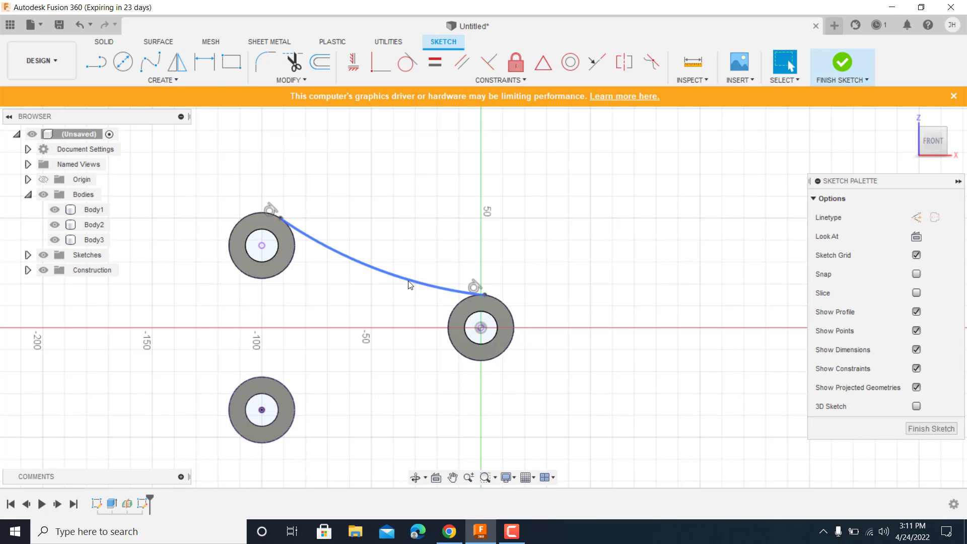
pyautogui.moveTo(409, 280); pyautogui.dragTo(412, 233)
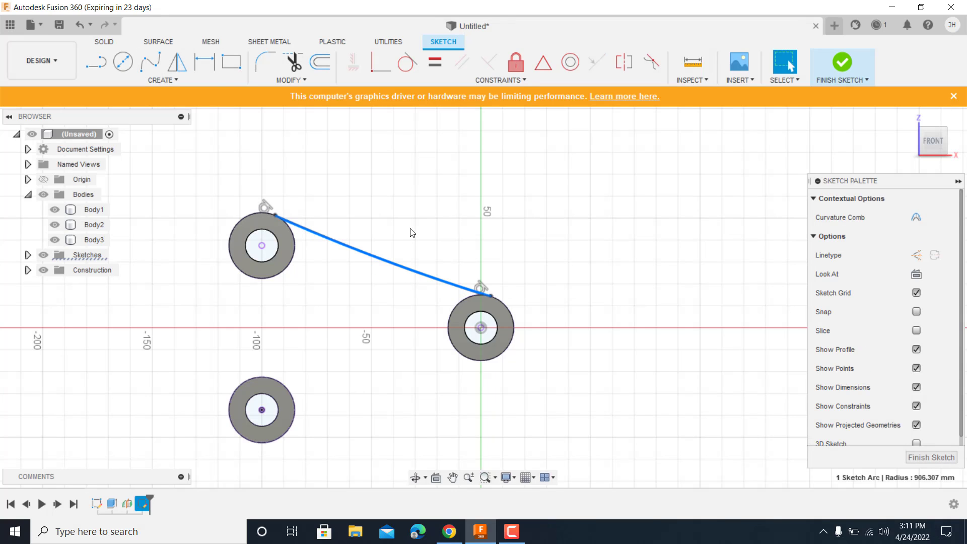
pyautogui.click(78, 24)
# Dimension the radius of the arc between the upper-left and right bosses at 150 mm
pyautogui.click(201, 63)
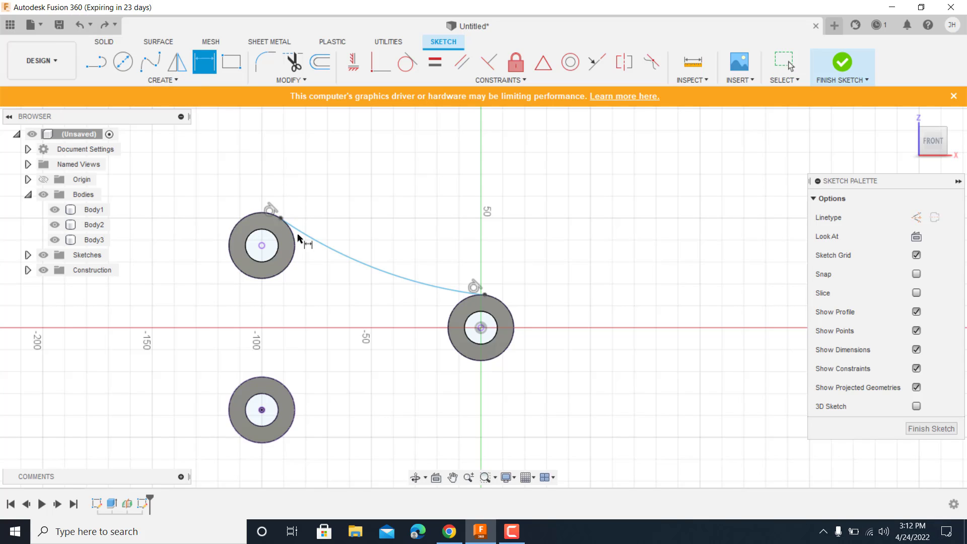
pyautogui.click(311, 235)
pyautogui.click(414, 224)
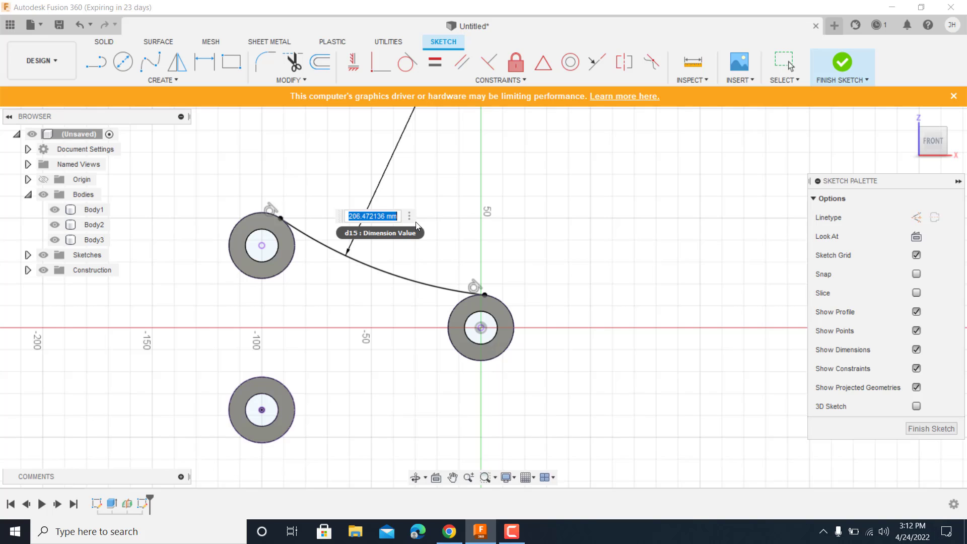
pyautogui.write('150')
pyautogui.press('Return')
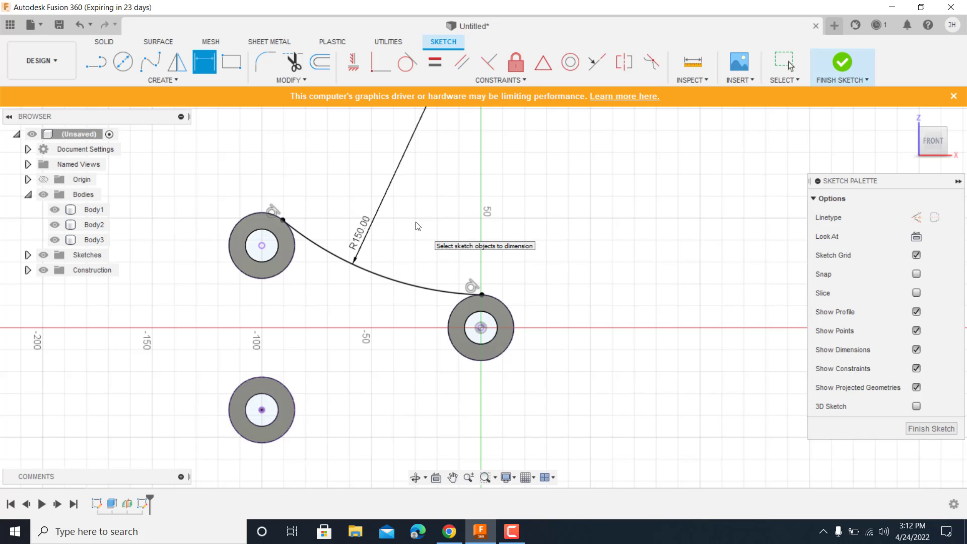
# Try 125 mm for the arc's radius dimension, and settle on a radius of 100 mm
pyautogui.doubleClick(365, 233)
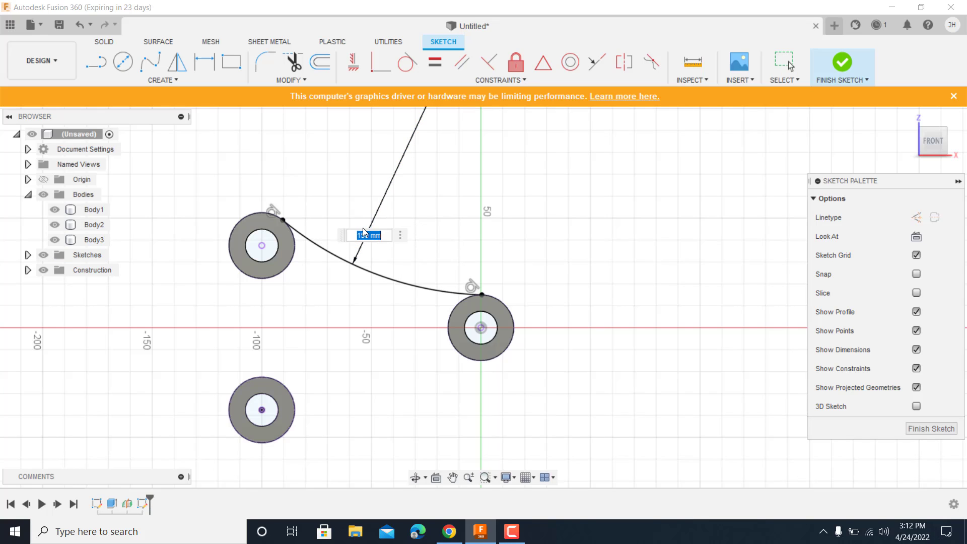
pyautogui.press('Return')
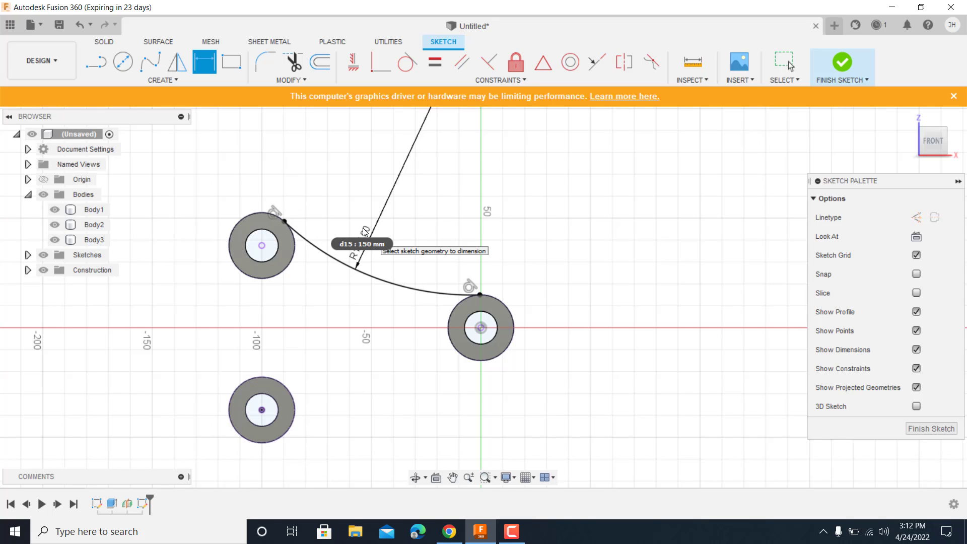
pyautogui.doubleClick(363, 240)
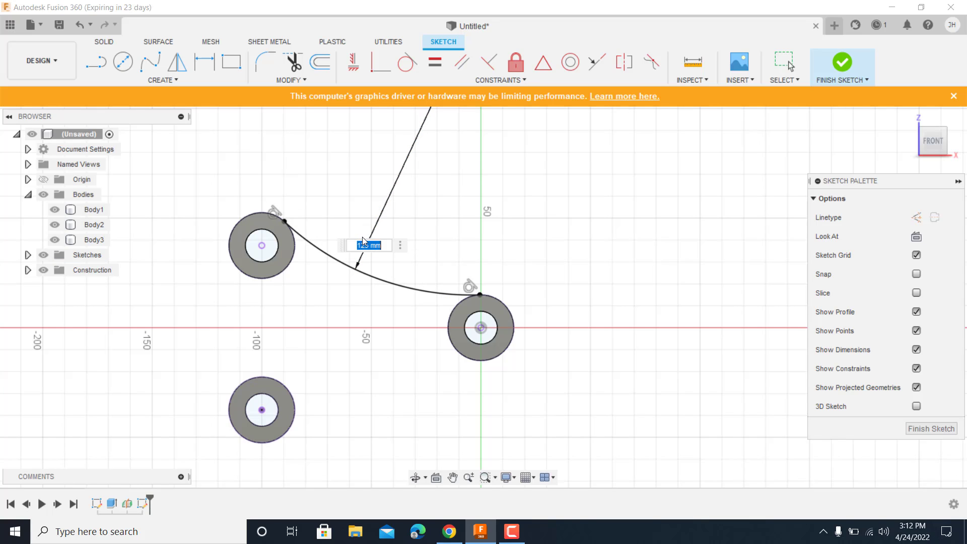
pyautogui.press('BackSpace')
pyautogui.write('100')
pyautogui.press('Return')
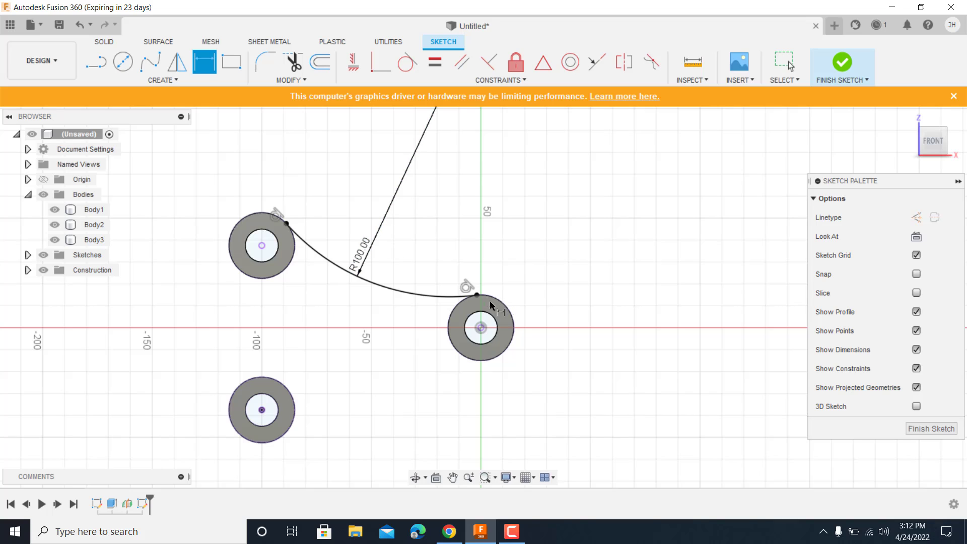
pyautogui.press('Escape')
# Sketch a horizontal line about 50 mm long from the right boss's center toward the left bosses
pyautogui.moveTo(421, 294)
pyautogui.mouseDown(button='middle')
pyautogui.moveTo(408, 224)
pyautogui.moveTo(422, 223)
pyautogui.mouseUp(button='middle')
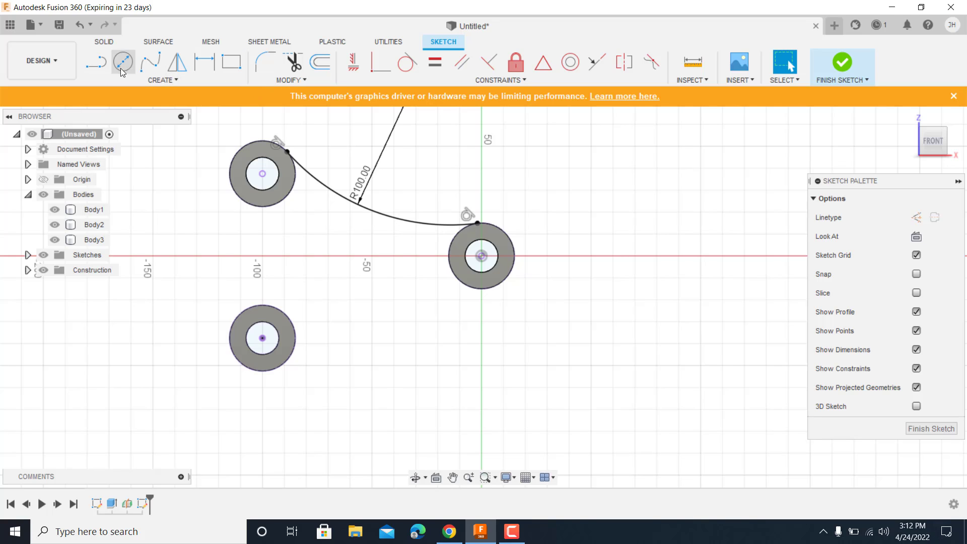
pyautogui.click(96, 62)
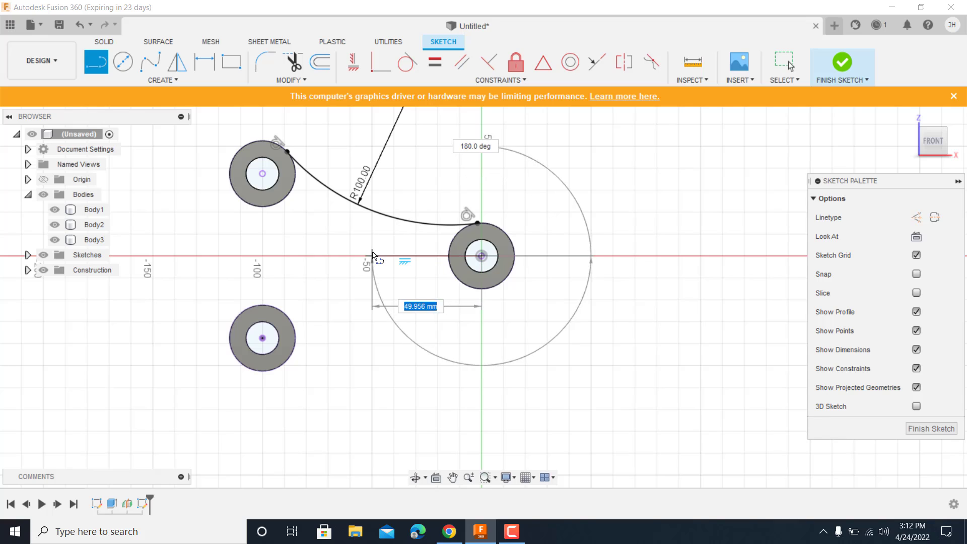
pyautogui.click(372, 255)
pyautogui.press('Escape')
# Mirror the 100 mm radius arc across the horizontal line, and remove the line
pyautogui.click(177, 62)
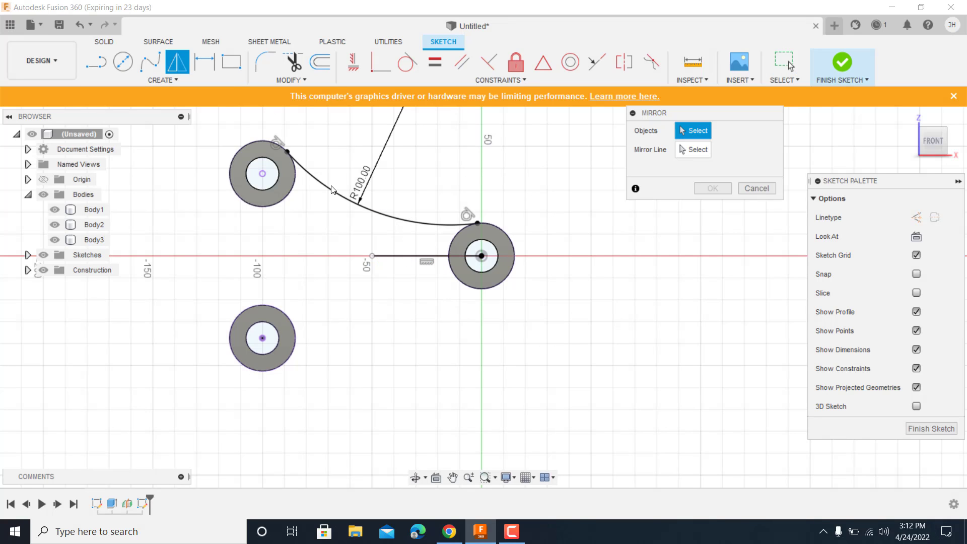
pyautogui.click(333, 195)
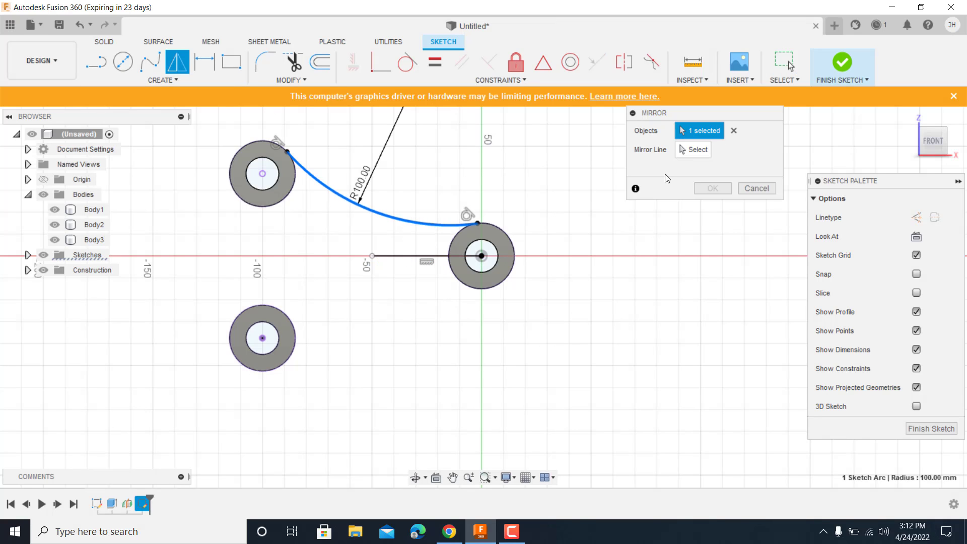
pyautogui.click(426, 256)
pyautogui.click(712, 189)
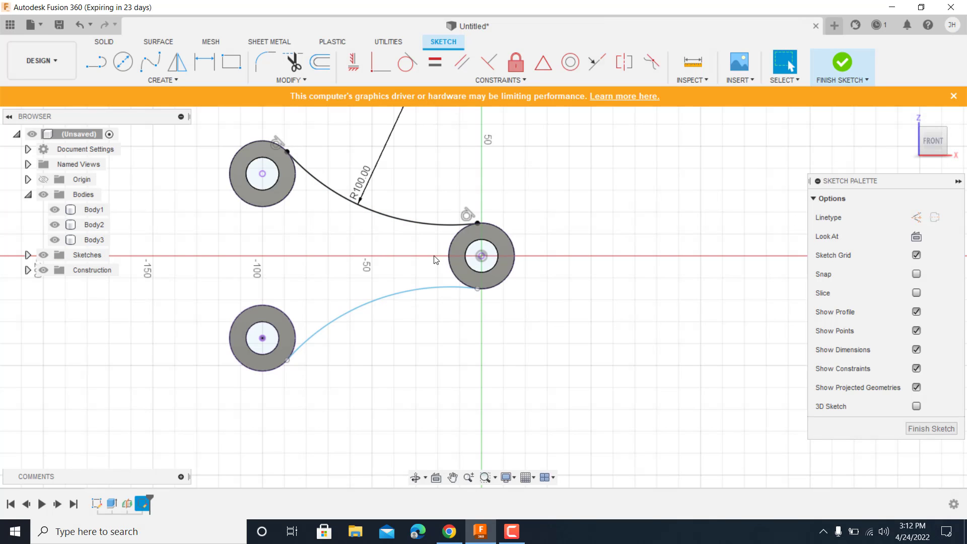
pyautogui.click(439, 289)
pyautogui.click(162, 80)
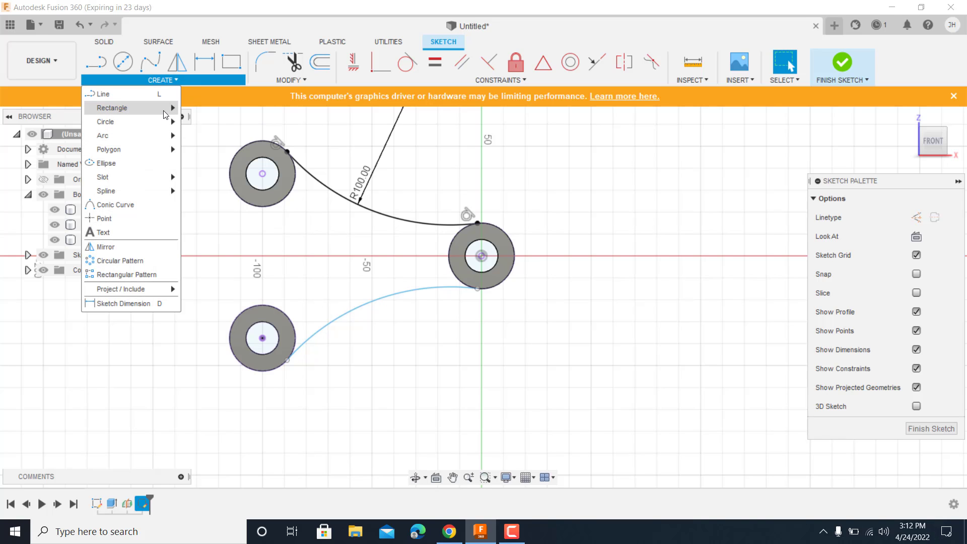
pyautogui.moveTo(171, 137)
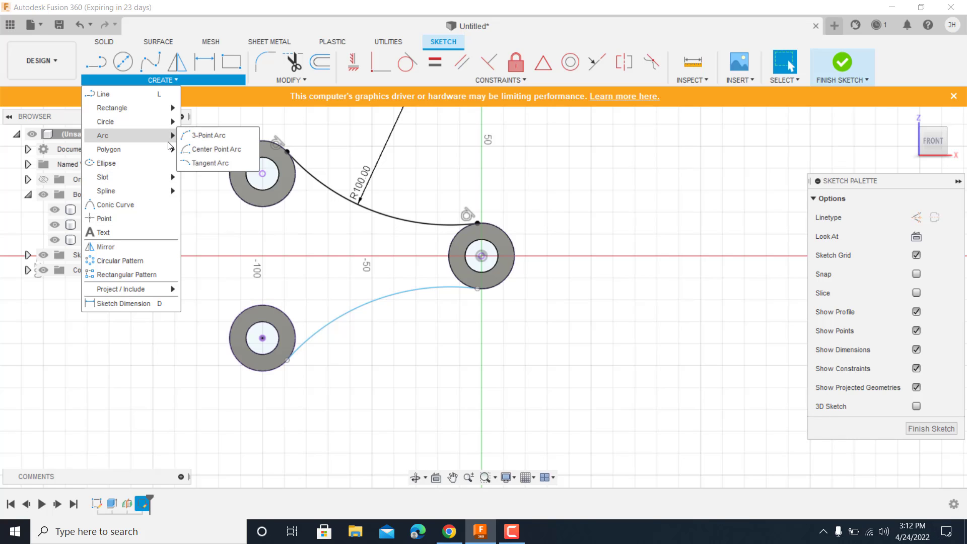
pyautogui.click(199, 142)
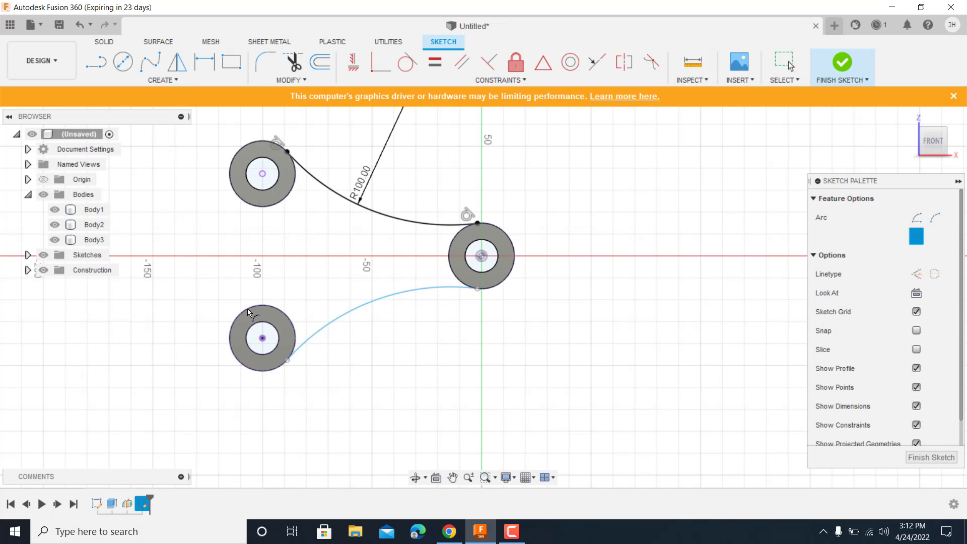
# Sketch an inward-bowed 3-point arc joining the outer left sides of the upper-left and lower-left bosses' outer circles
pyautogui.click(163, 80)
pyautogui.moveTo(164, 139)
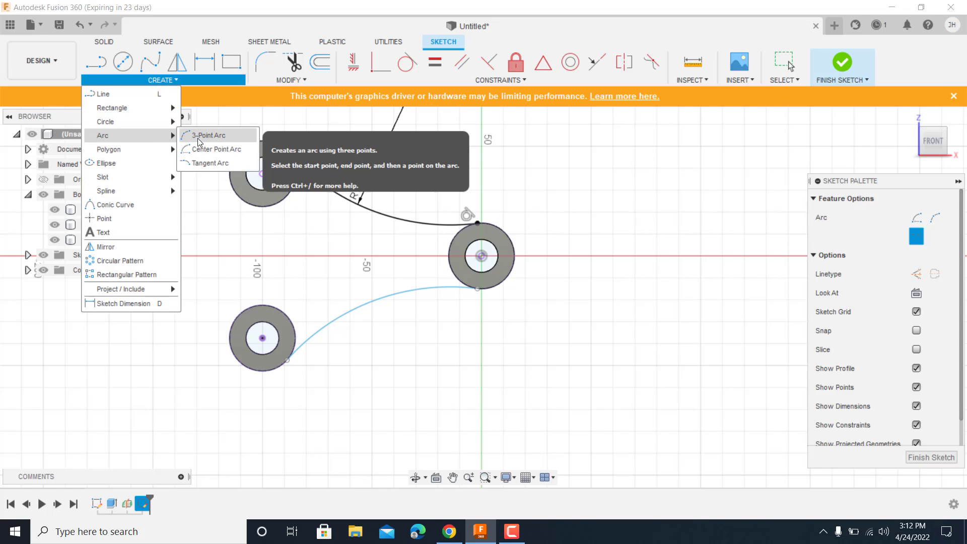
pyautogui.click(212, 139)
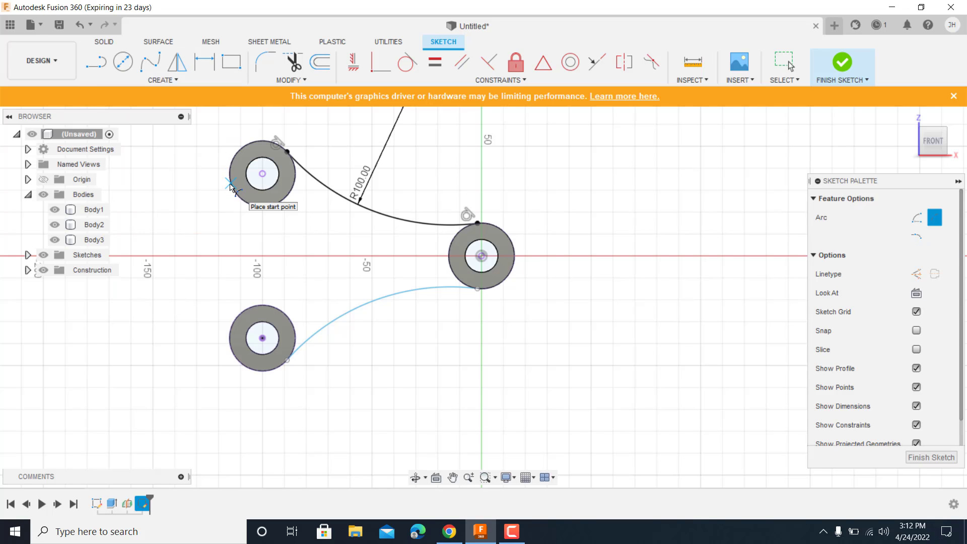
pyautogui.click(228, 328)
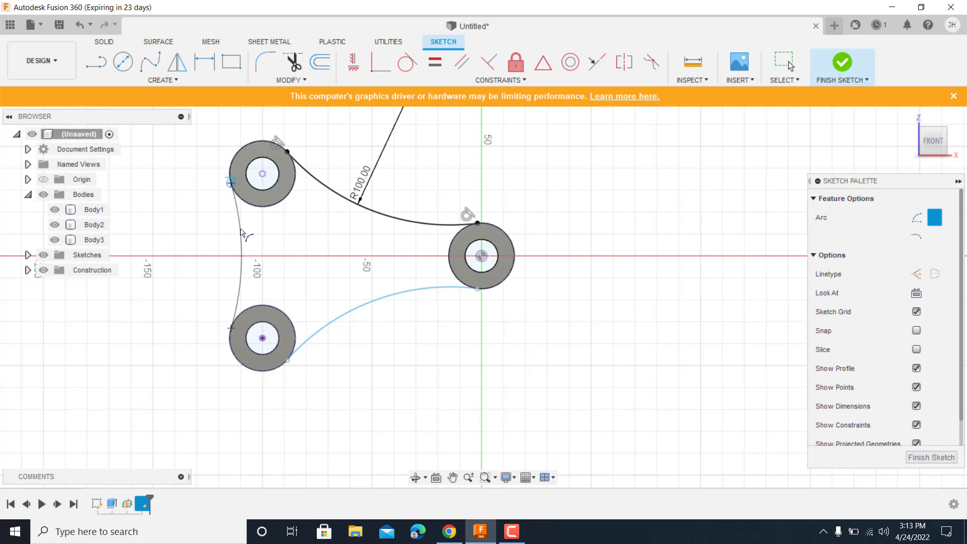
pyautogui.click(241, 255)
pyautogui.press('Escape')
# Apply a Tangent constraint between the left arc and the lower-left boss's outer circle
pyautogui.scroll(3, 230, 325)
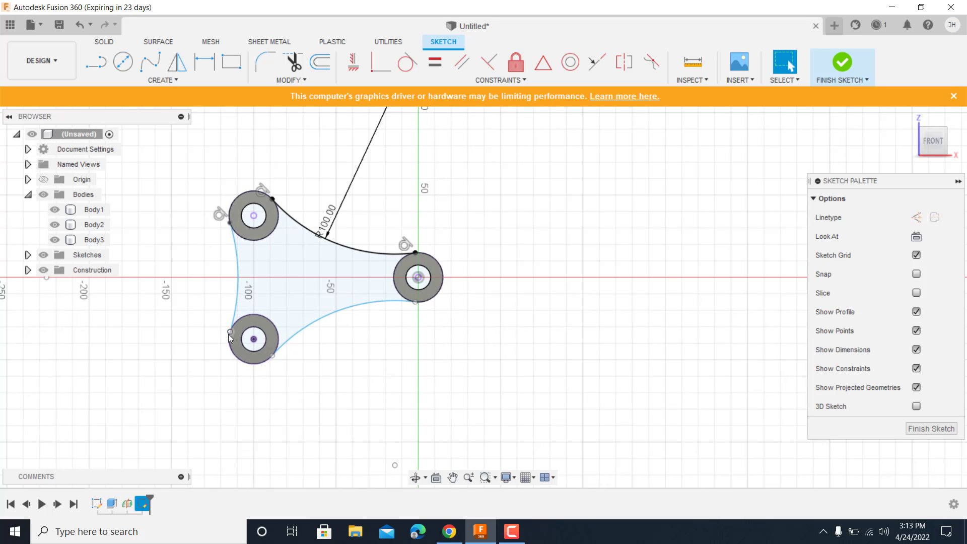
pyautogui.scroll(3, 228, 333)
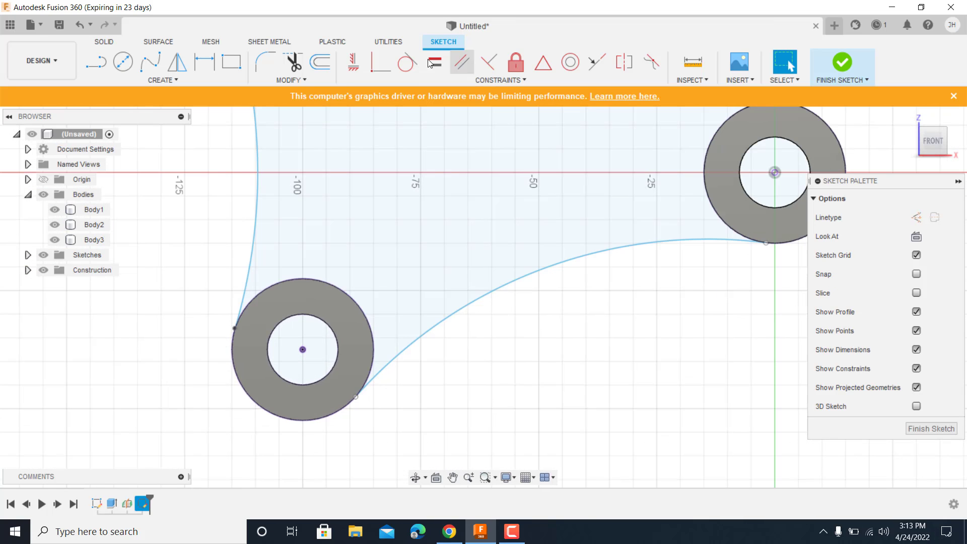
pyautogui.click(407, 63)
pyautogui.click(243, 304)
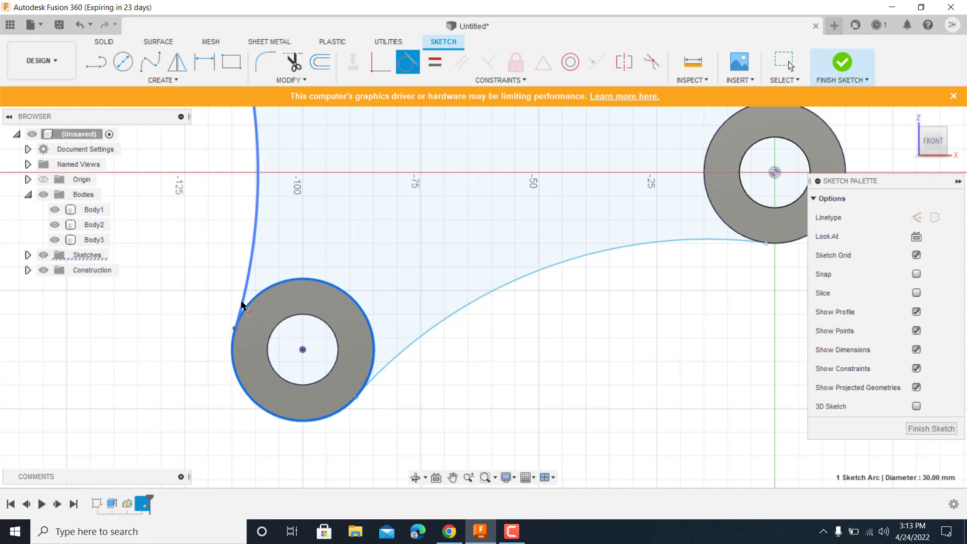
pyautogui.click(243, 305)
pyautogui.scroll(-4, 292, 309)
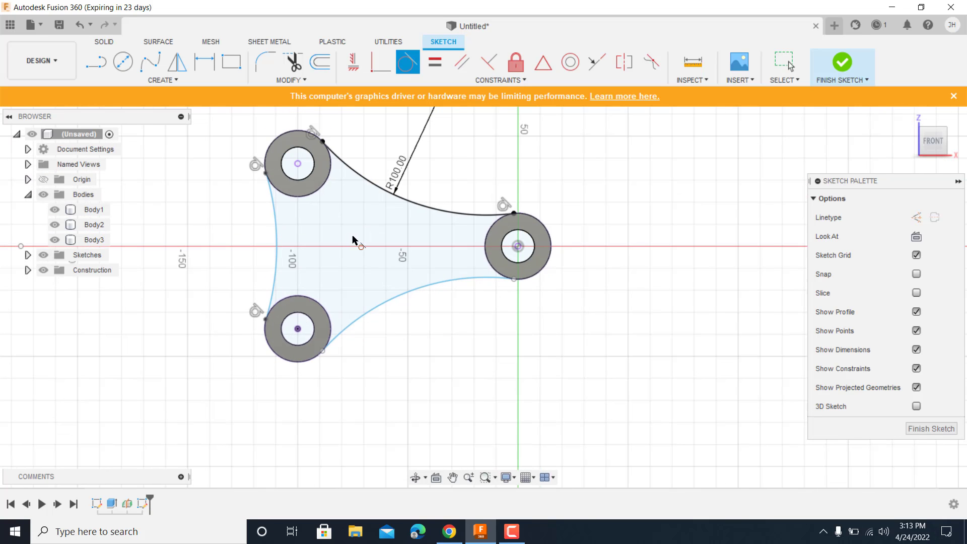
pyautogui.press('Escape')
# Check the mirrored lower arc and the closed profile between the bosses, and finish the sketch
pyautogui.click(432, 286)
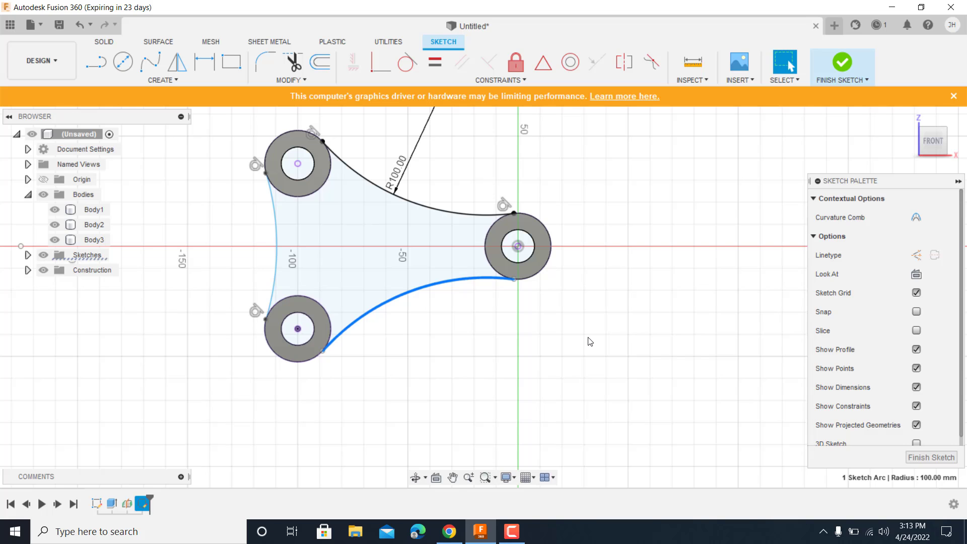
pyautogui.moveTo(590, 341)
pyautogui.keyDown('shift'); pyautogui.mouseDown(button='middle')
pyautogui.moveTo(525, 369)
pyautogui.moveTo(548, 376)
pyautogui.moveTo(479, 403)
pyautogui.moveTo(456, 428)
pyautogui.moveTo(416, 416)
pyautogui.mouseUp(button='middle'); pyautogui.keyUp('shift')
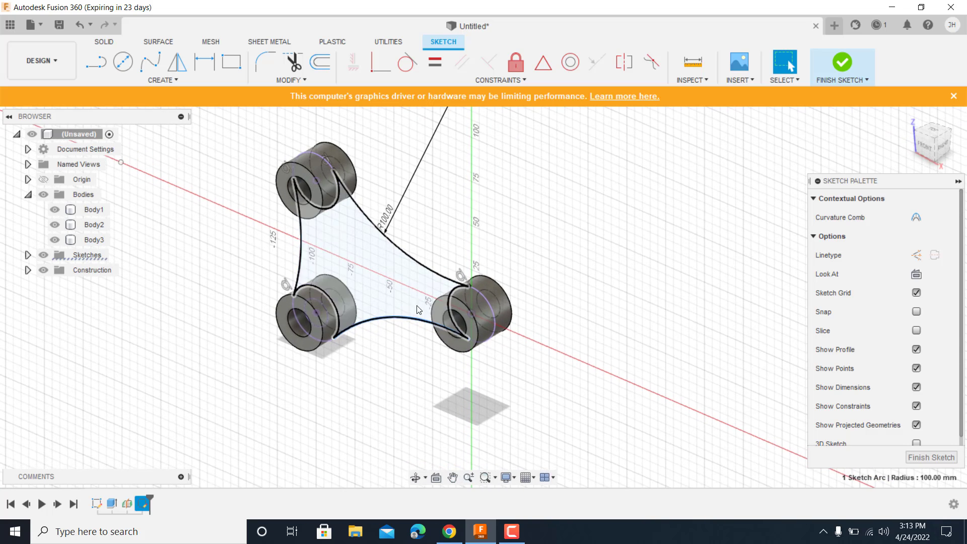
pyautogui.click(841, 66)
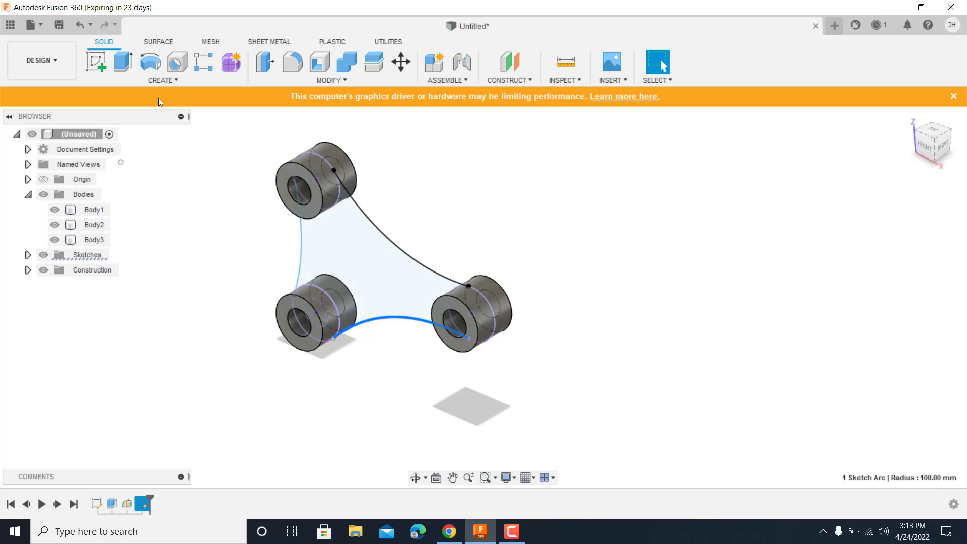
# Set up a two-sided extrusion of the connecting profile between the bosses, 10 mm on each side
pyautogui.click(122, 62)
pyautogui.click(370, 241)
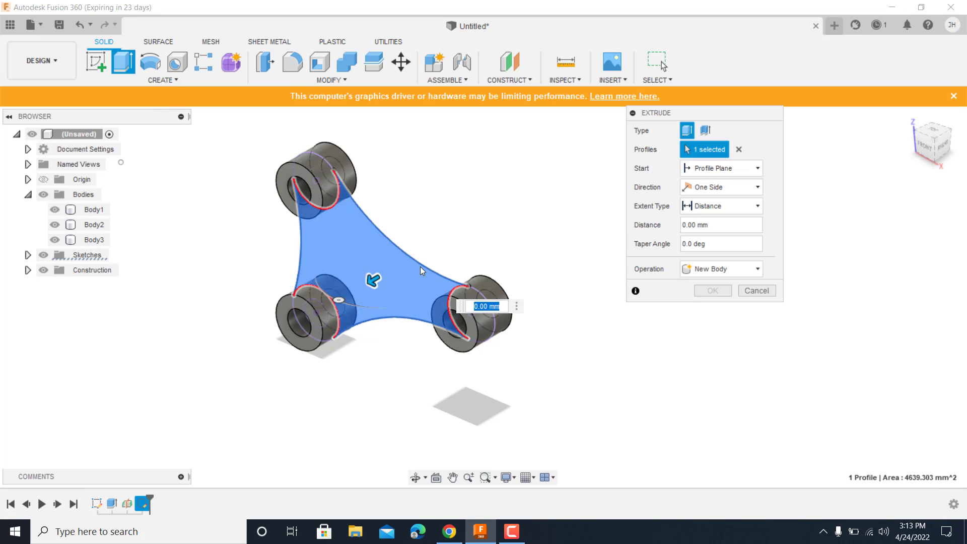
pyautogui.click(741, 186)
pyautogui.click(733, 216)
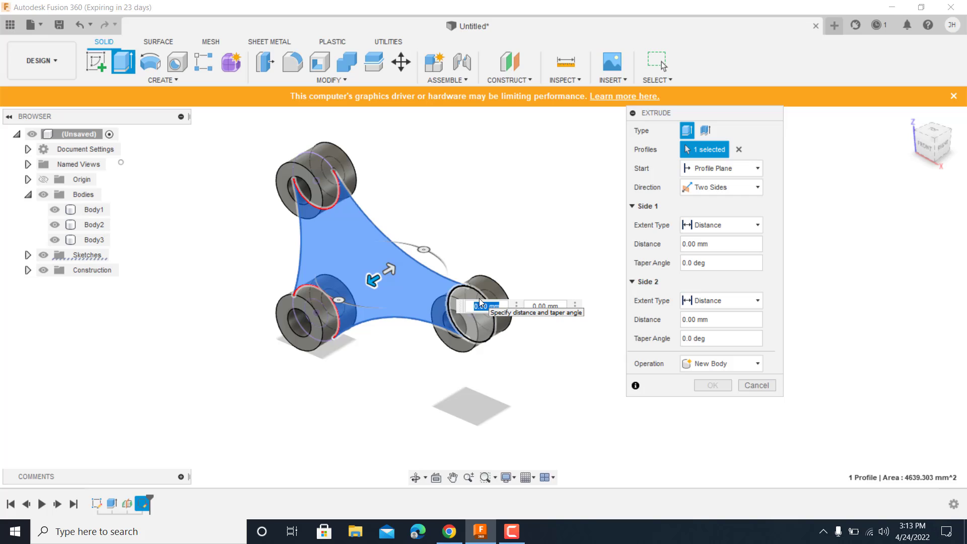
pyautogui.write('20')
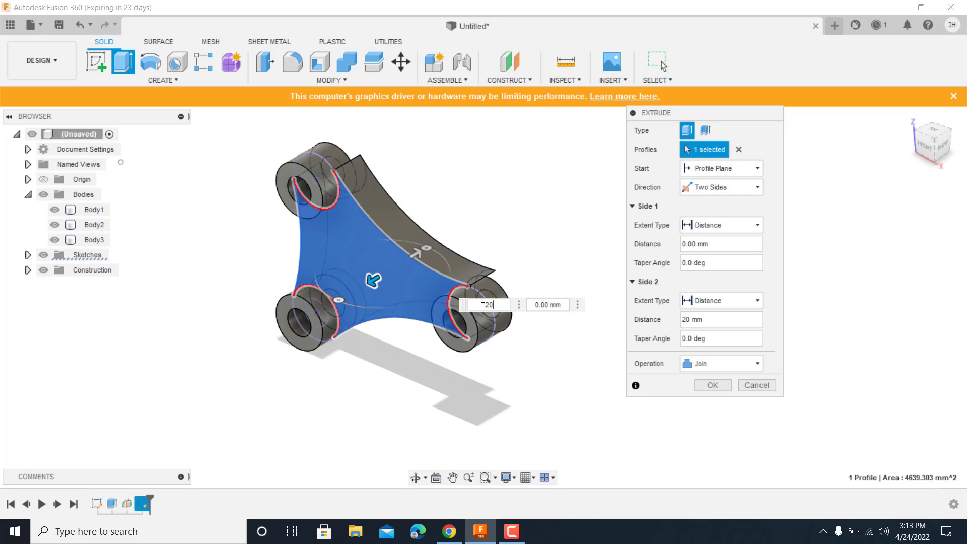
pyautogui.press('BackSpace')
pyautogui.press('BackSpace')
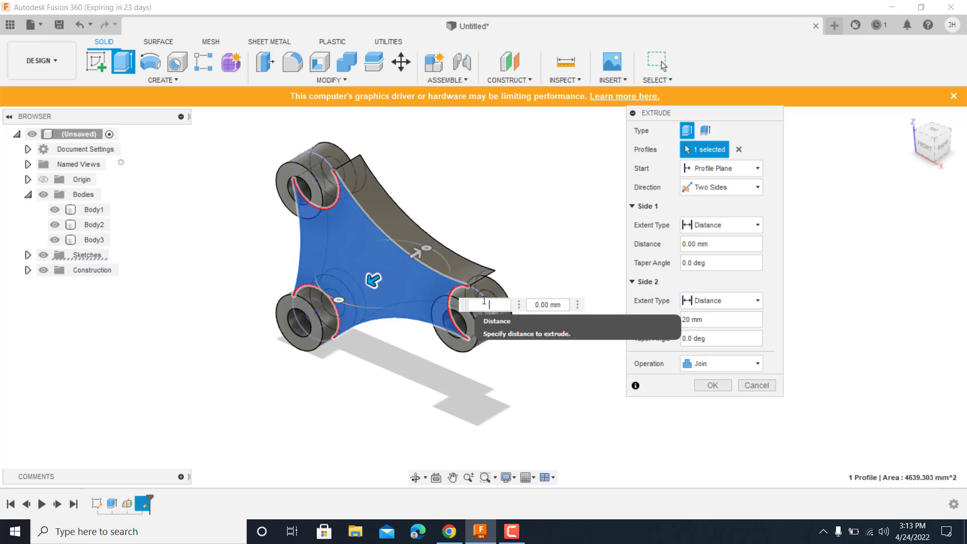
pyautogui.write('10')
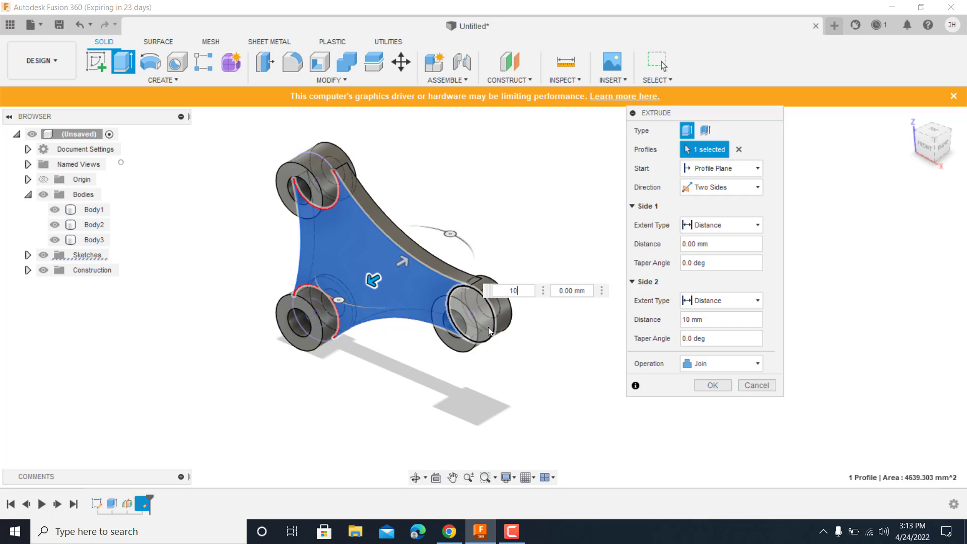
pyautogui.press('Return')
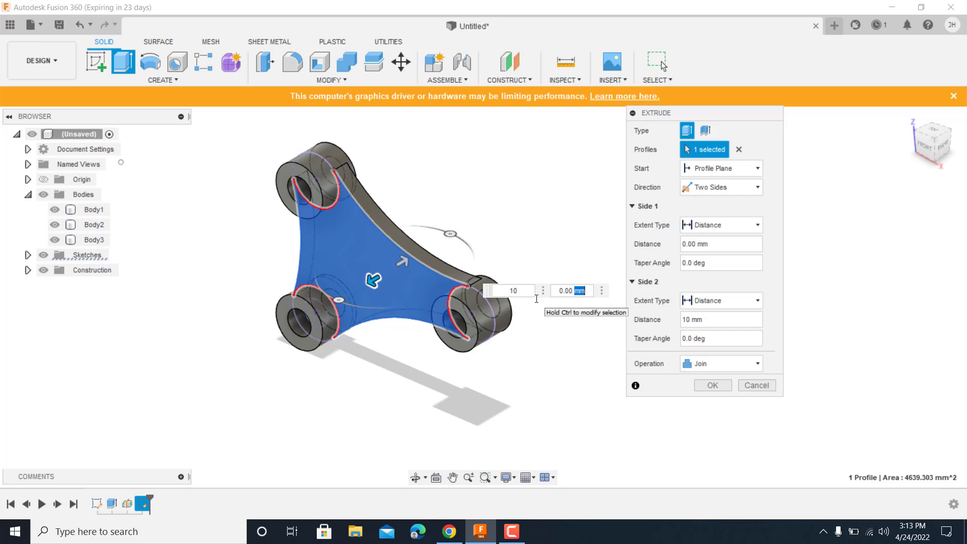
pyautogui.press('BackSpace')
pyautogui.write('10')
pyautogui.press('Return')
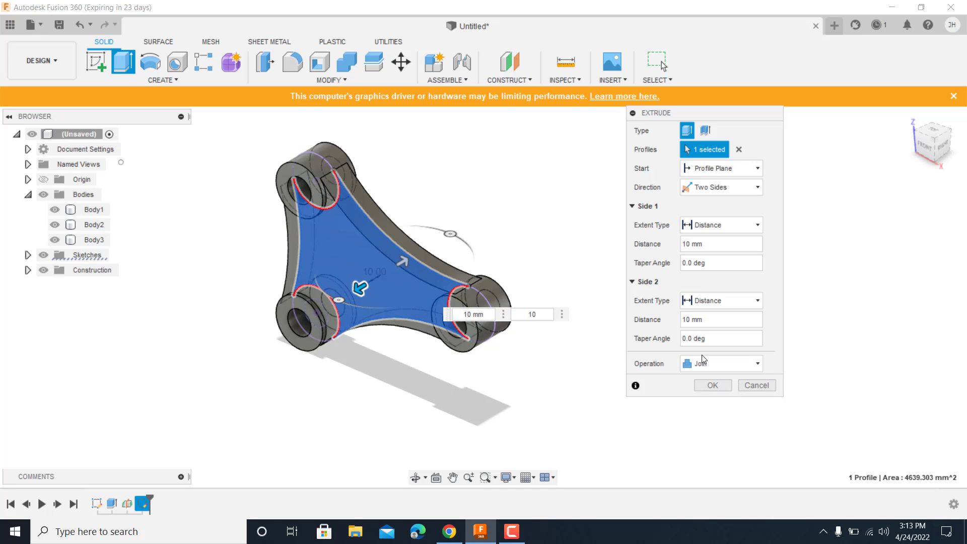
# Set the two-sided web extrusion's operation to New Body and complete the extrusion
pyautogui.keyDown('shift'); pyautogui.moveTo(519, 318); pyautogui.dragTo(600, 321, button='middle'); pyautogui.keyUp('shift')
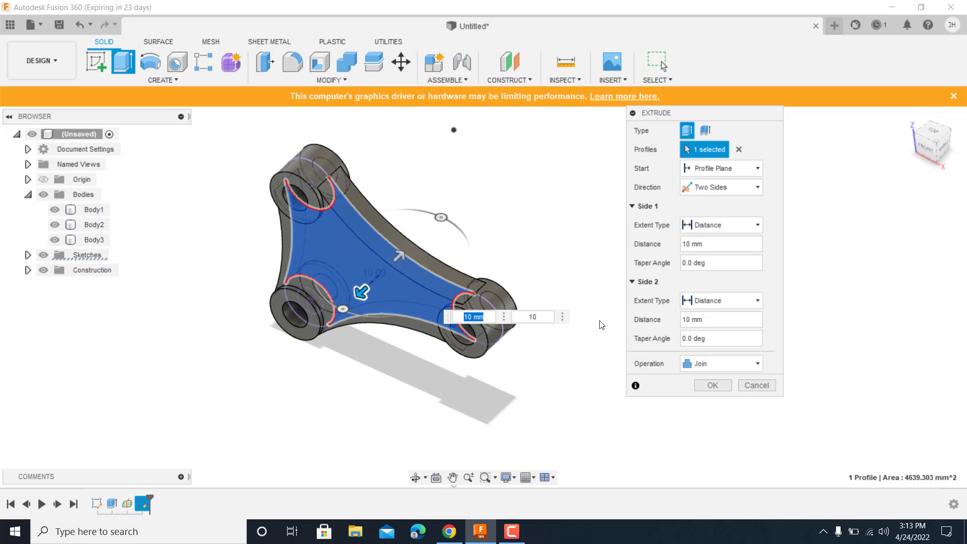
pyautogui.click(737, 363)
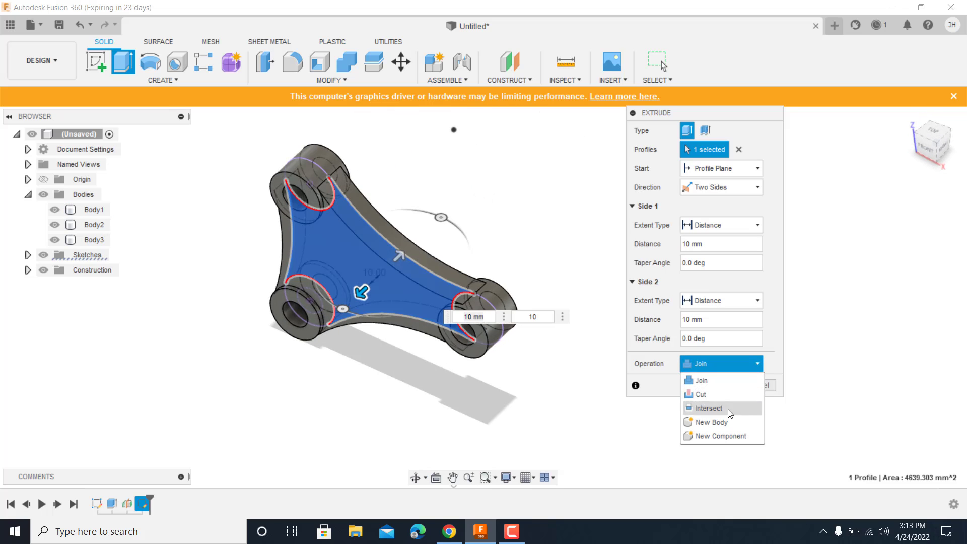
pyautogui.click(725, 425)
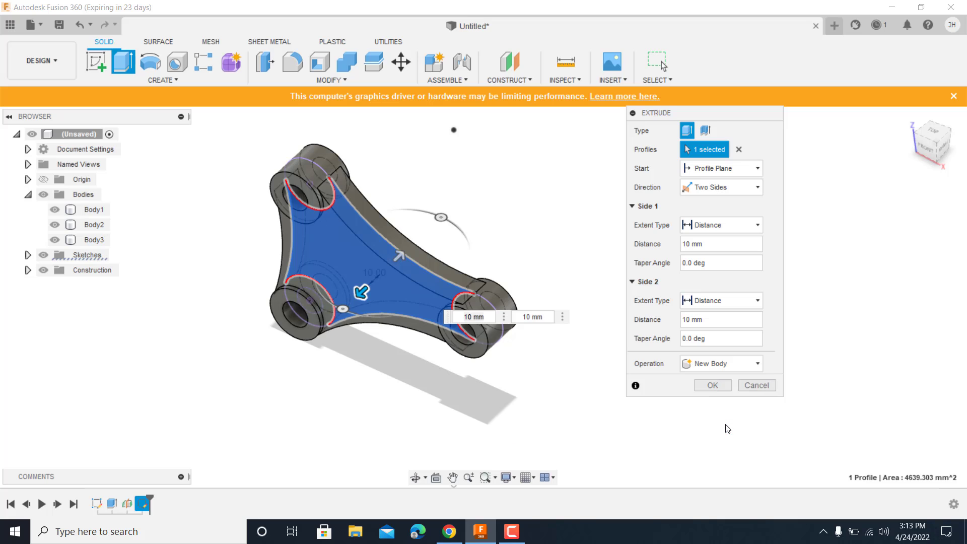
pyautogui.click(713, 386)
# Hide the three boss bodies, Body1, Body2 and Body3, leaving only the connecting web body displayed
pyautogui.keyDown('shift'); pyautogui.moveTo(545, 376); pyautogui.dragTo(607, 330, button='middle'); pyautogui.keyUp('shift')
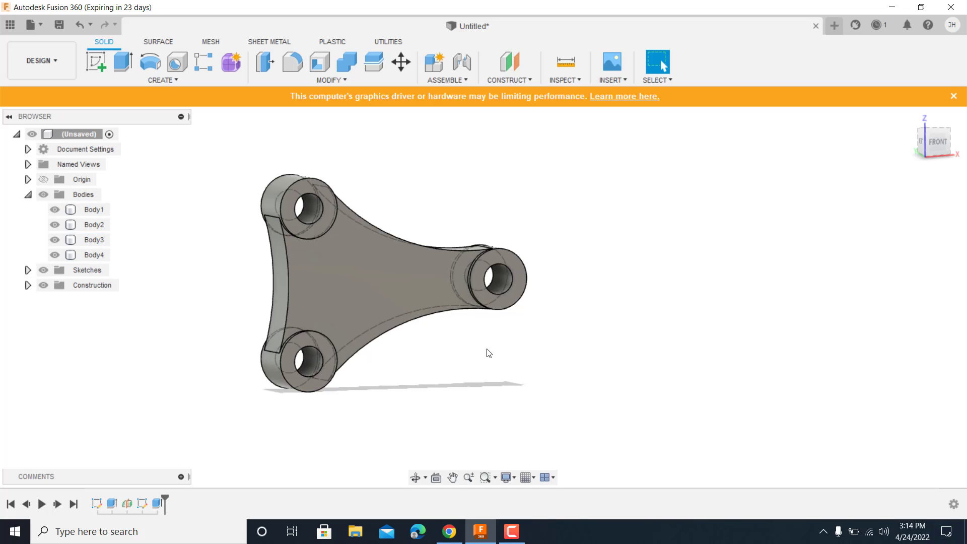
pyautogui.moveTo(488, 353); pyautogui.dragTo(617, 304, button='middle')
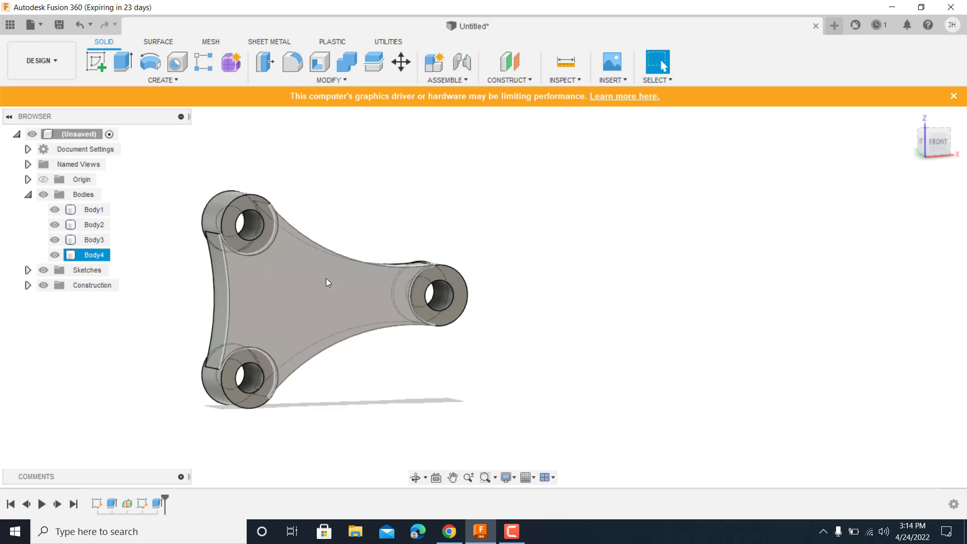
pyautogui.click(55, 210)
pyautogui.click(54, 225)
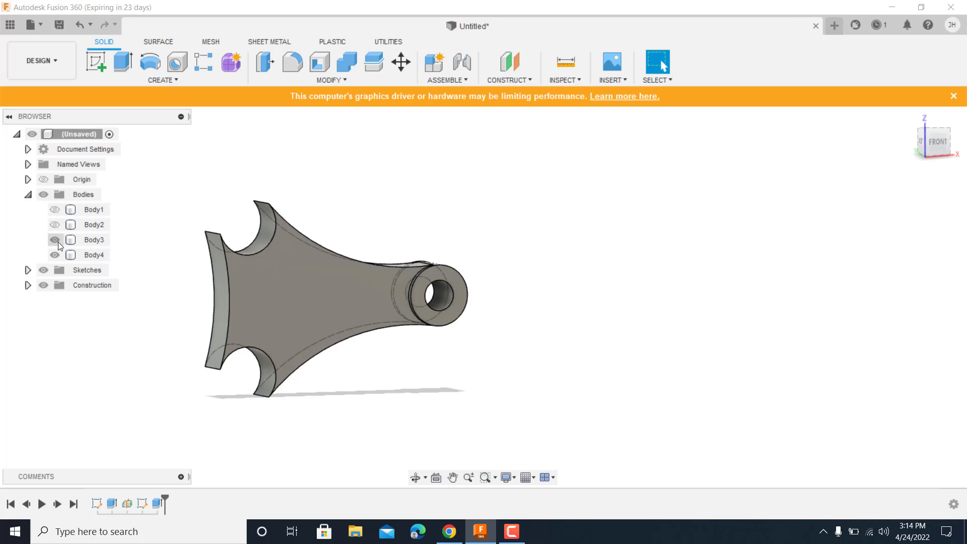
pyautogui.click(55, 240)
pyautogui.keyDown('shift'); pyautogui.moveTo(522, 360); pyautogui.dragTo(460, 367, button='middle'); pyautogui.keyUp('shift')
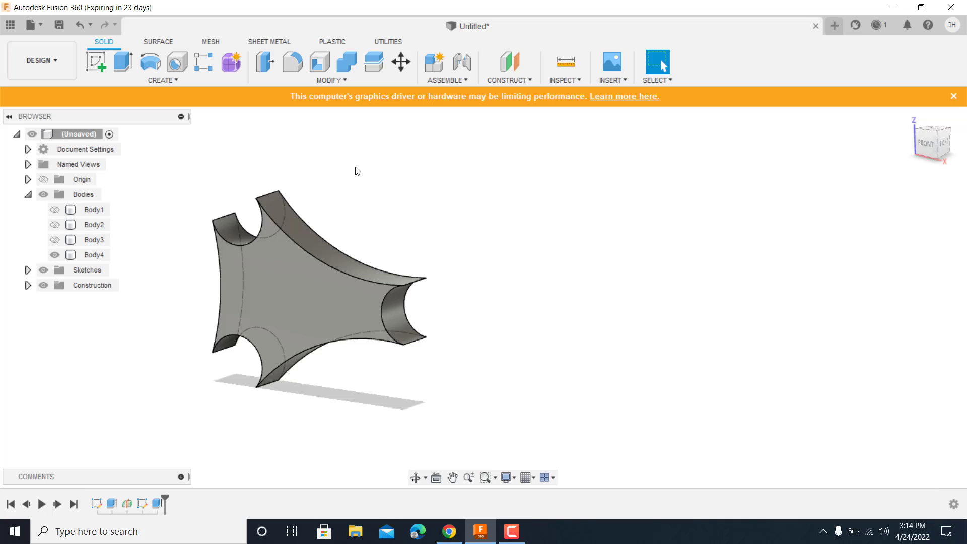
# Set up a 3D Print export of the design with only the web body visible, and enable the mesh preview
pyautogui.click(41, 25)
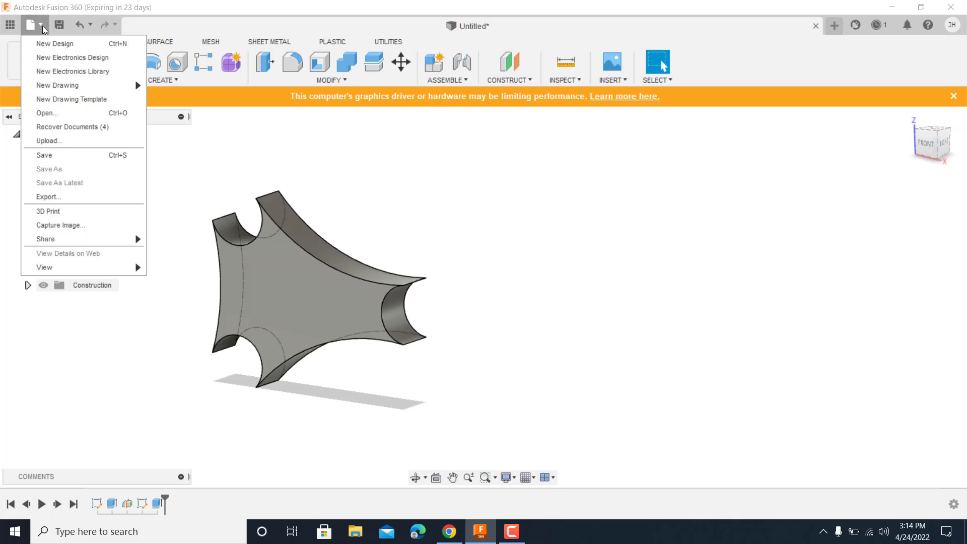
pyautogui.click(75, 211)
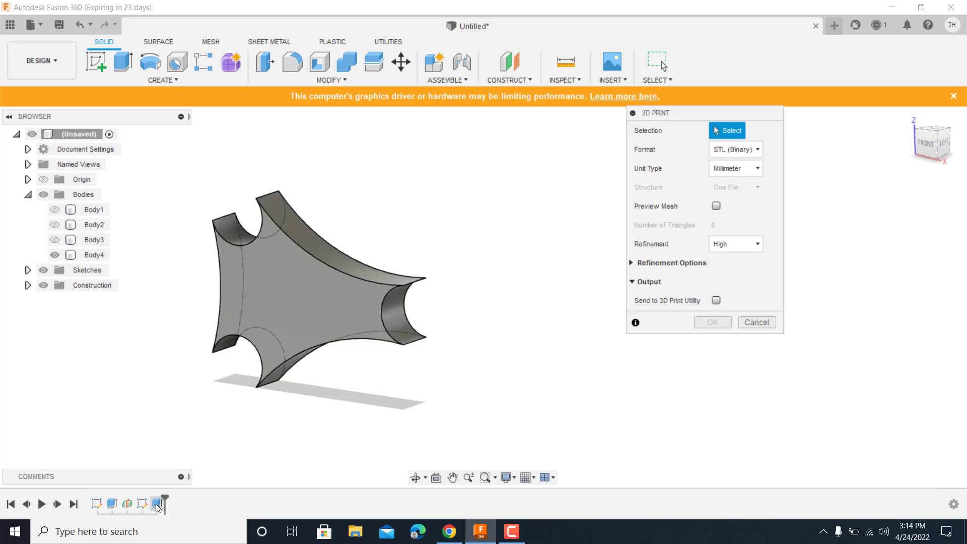
pyautogui.click(155, 503)
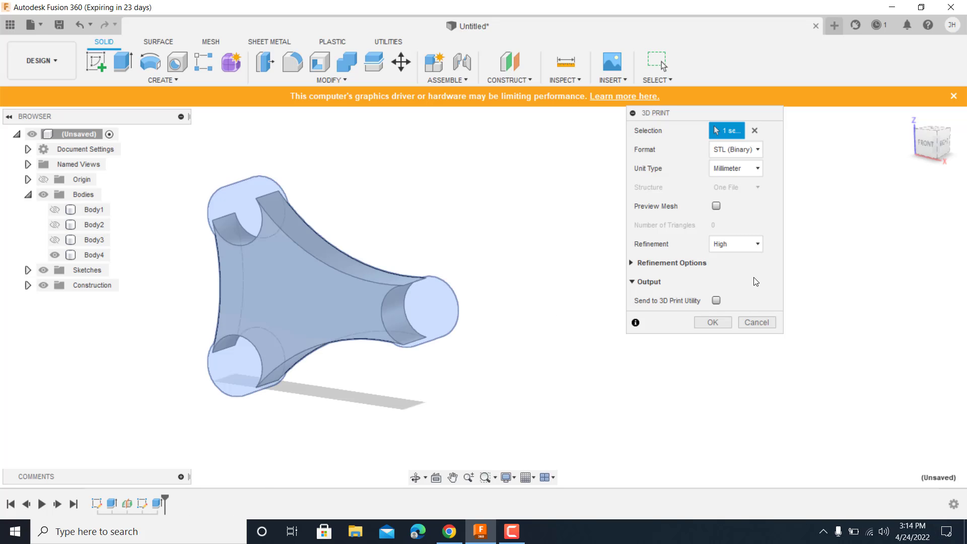
pyautogui.click(716, 205)
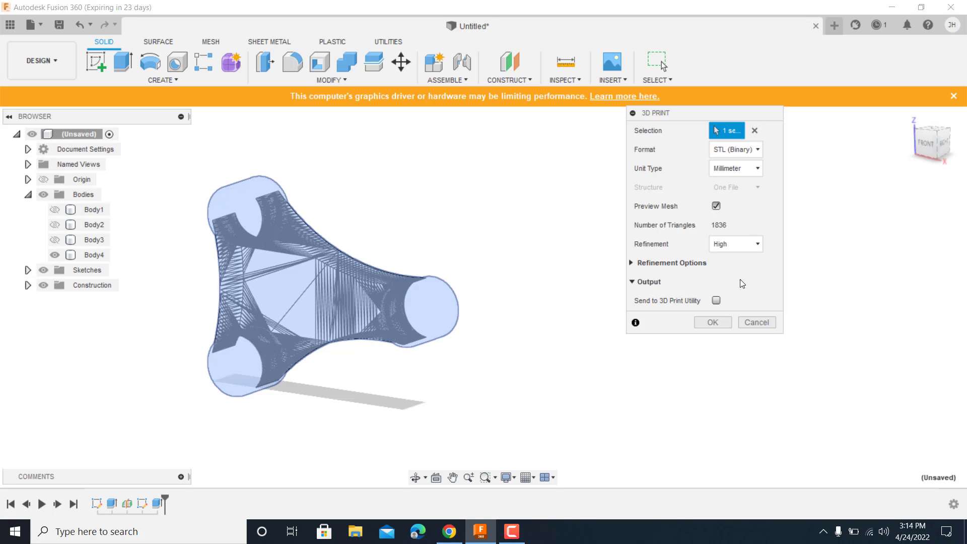
# Save the mesh as an STL file named "Interrior Component" in the Project Lattice folder
pyautogui.click(718, 323)
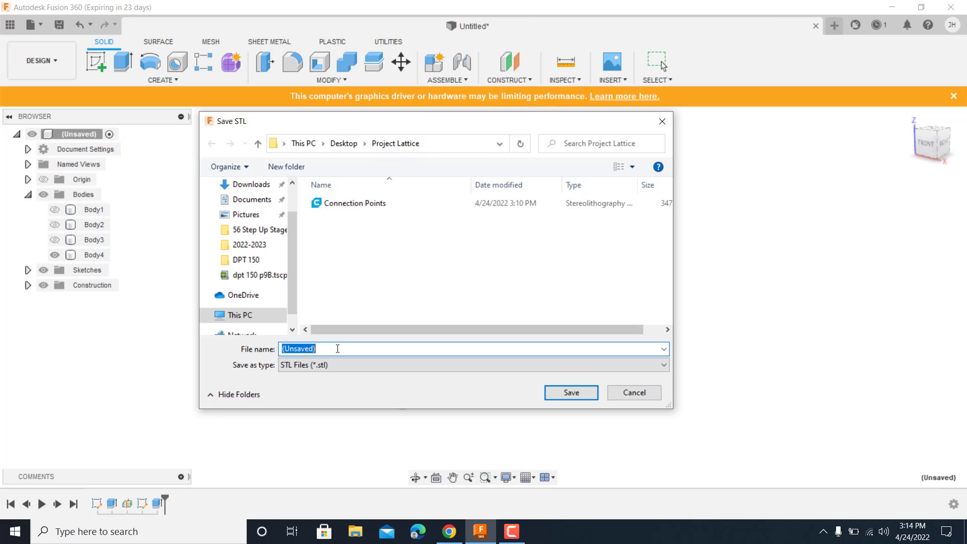
pyautogui.write('Interrior Component')
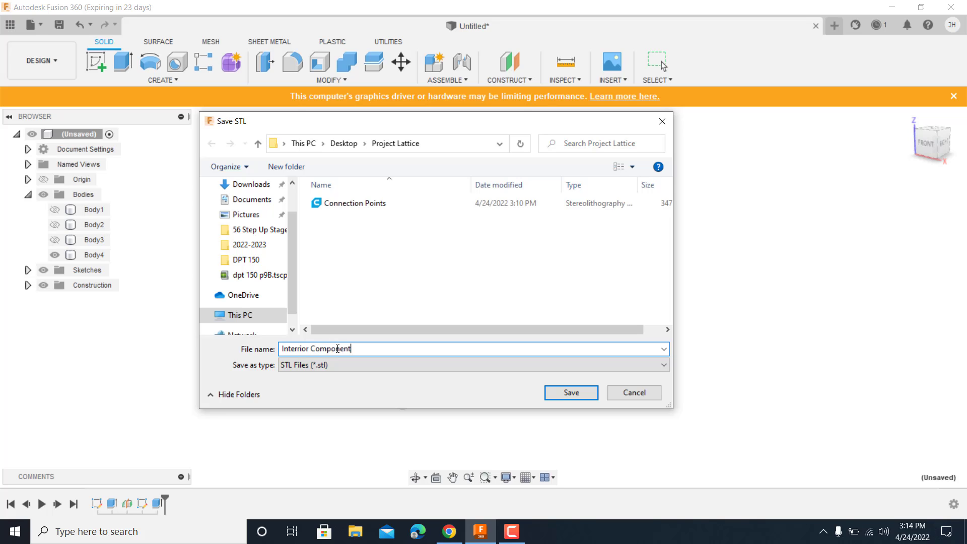
pyautogui.click(580, 393)
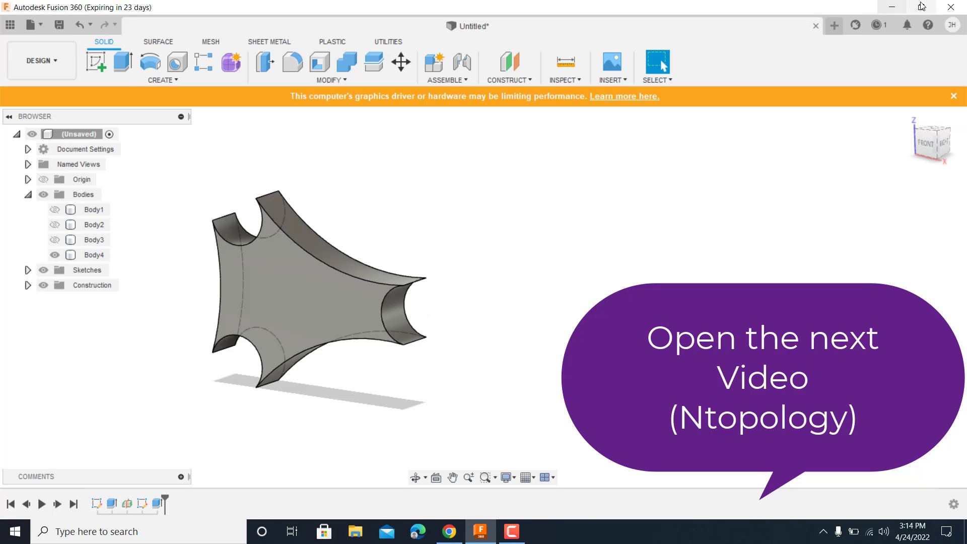
# Minimize the Fusion 360 window and start a Windows search for the nTopology application
pyautogui.click(900, 7)
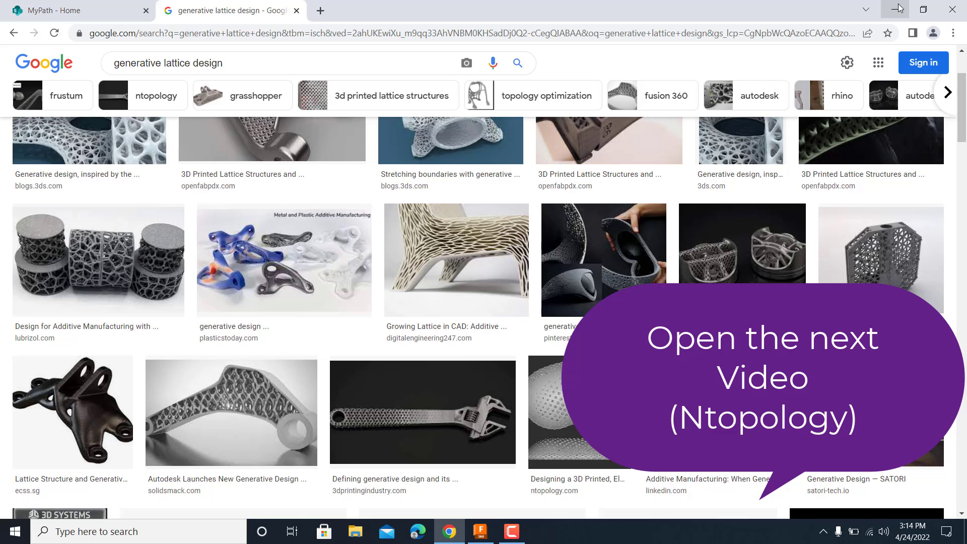
pyautogui.click(166, 530)
pyautogui.write('n')
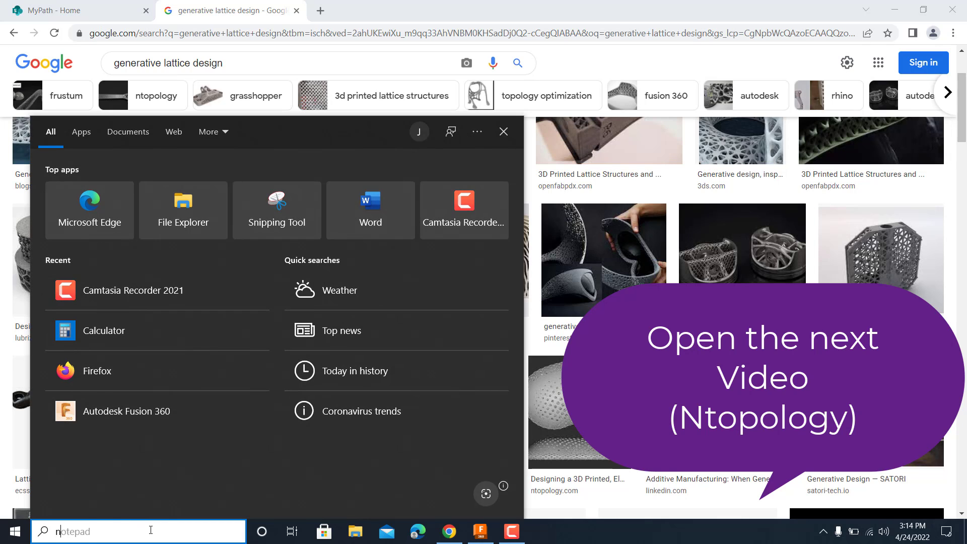